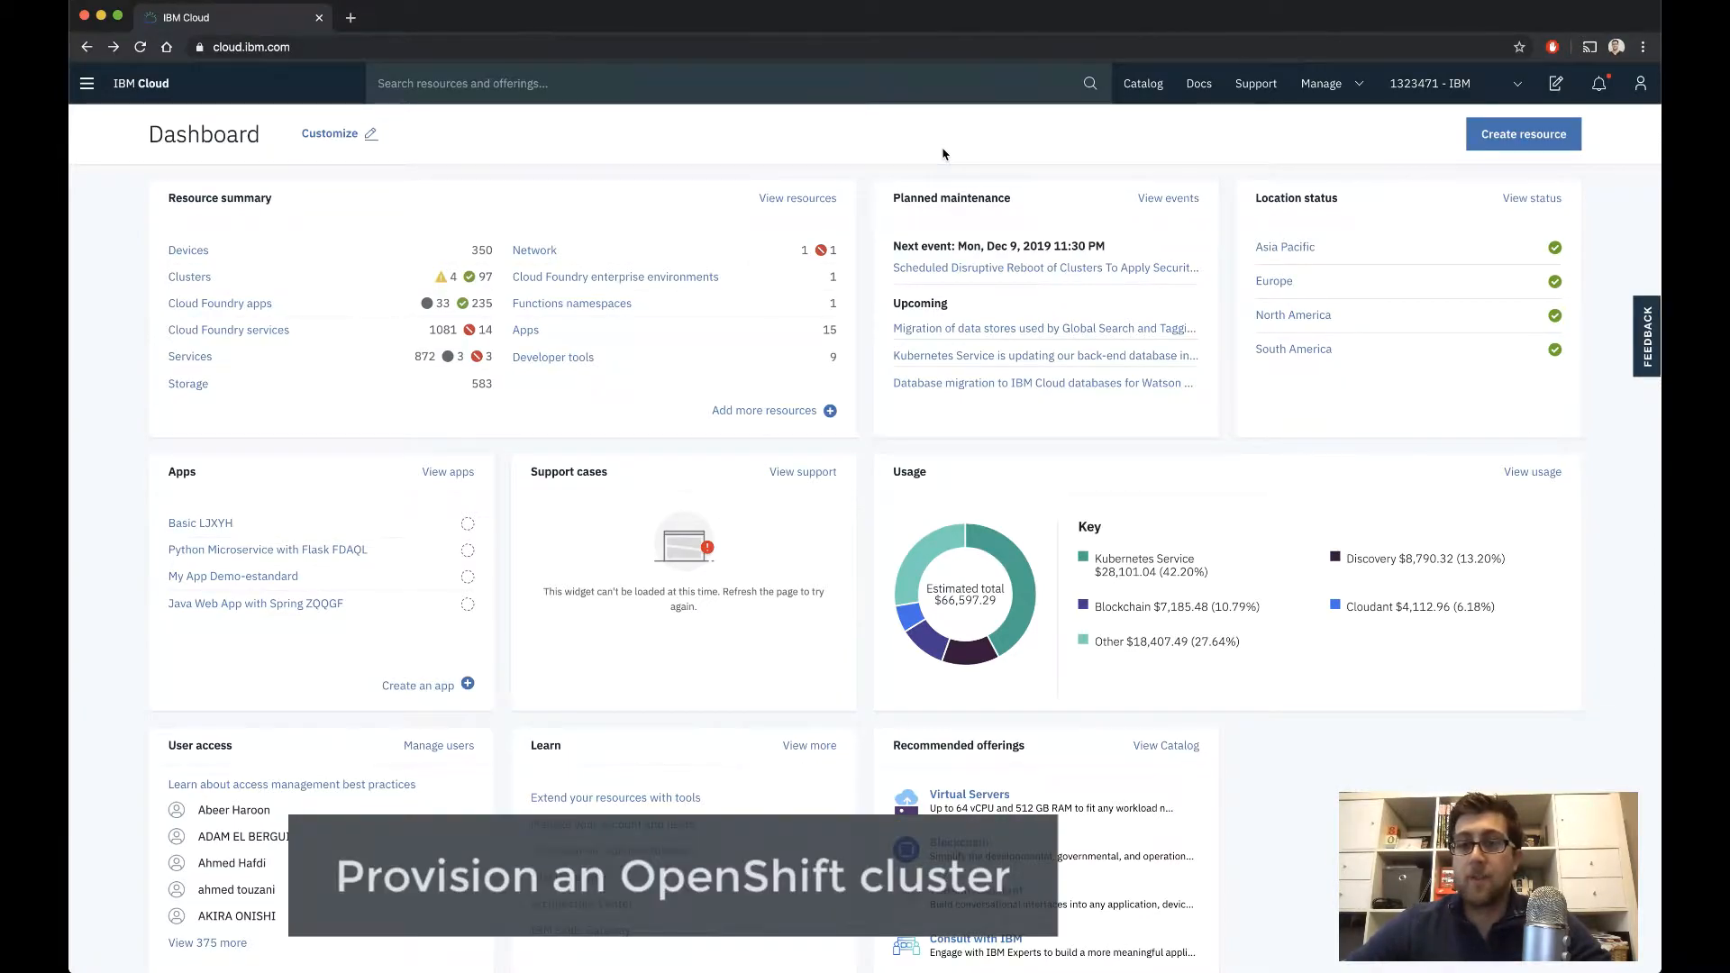
Start a new Red Hat OpenShift cluster from the catalog and name it "openshift-demo-" followed by the account owner's username
left_click(1149, 84)
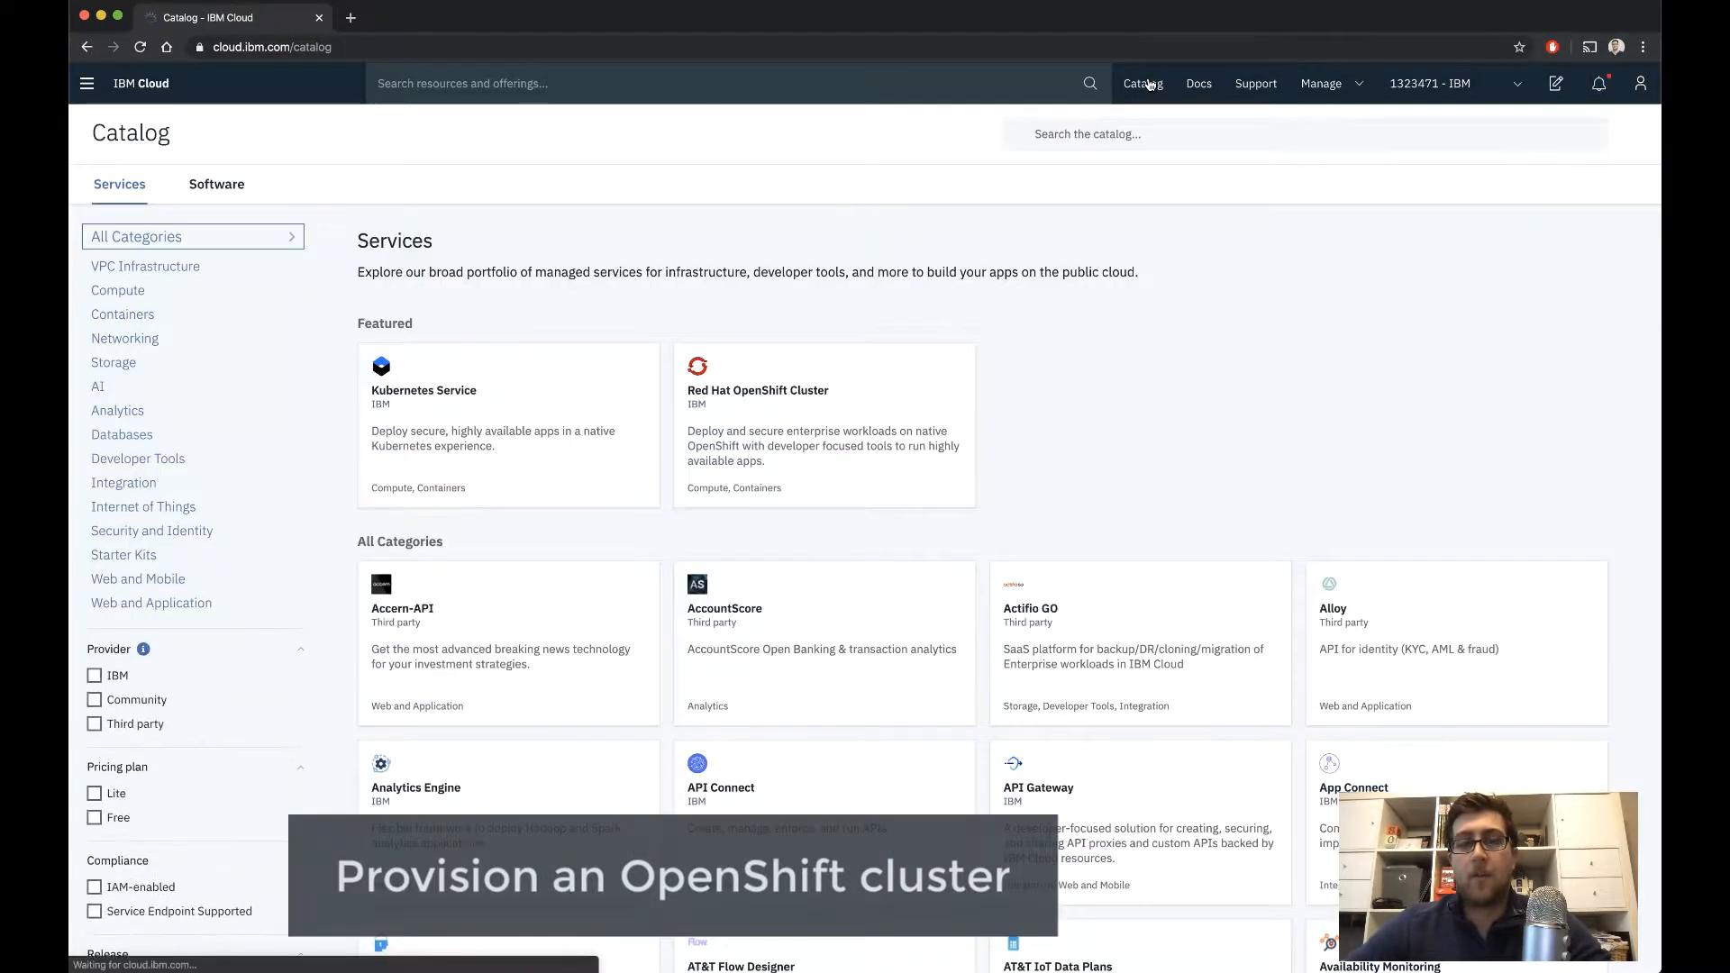
left_click(865, 417)
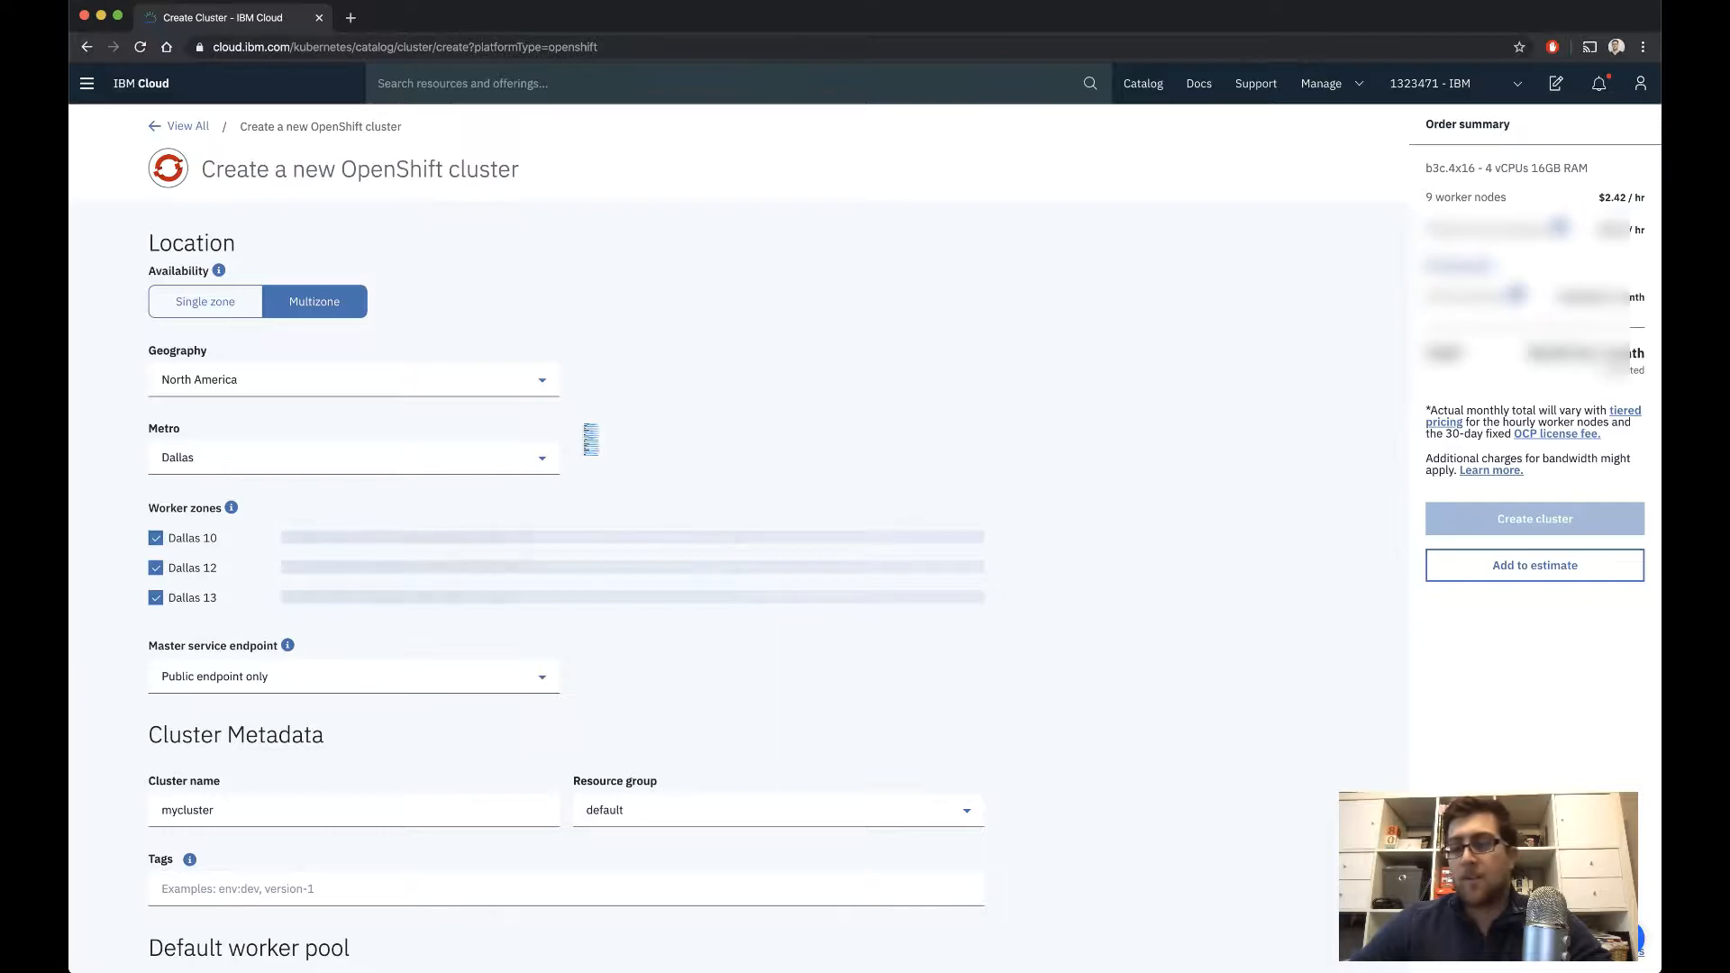
scroll(629, 520, "down", 5)
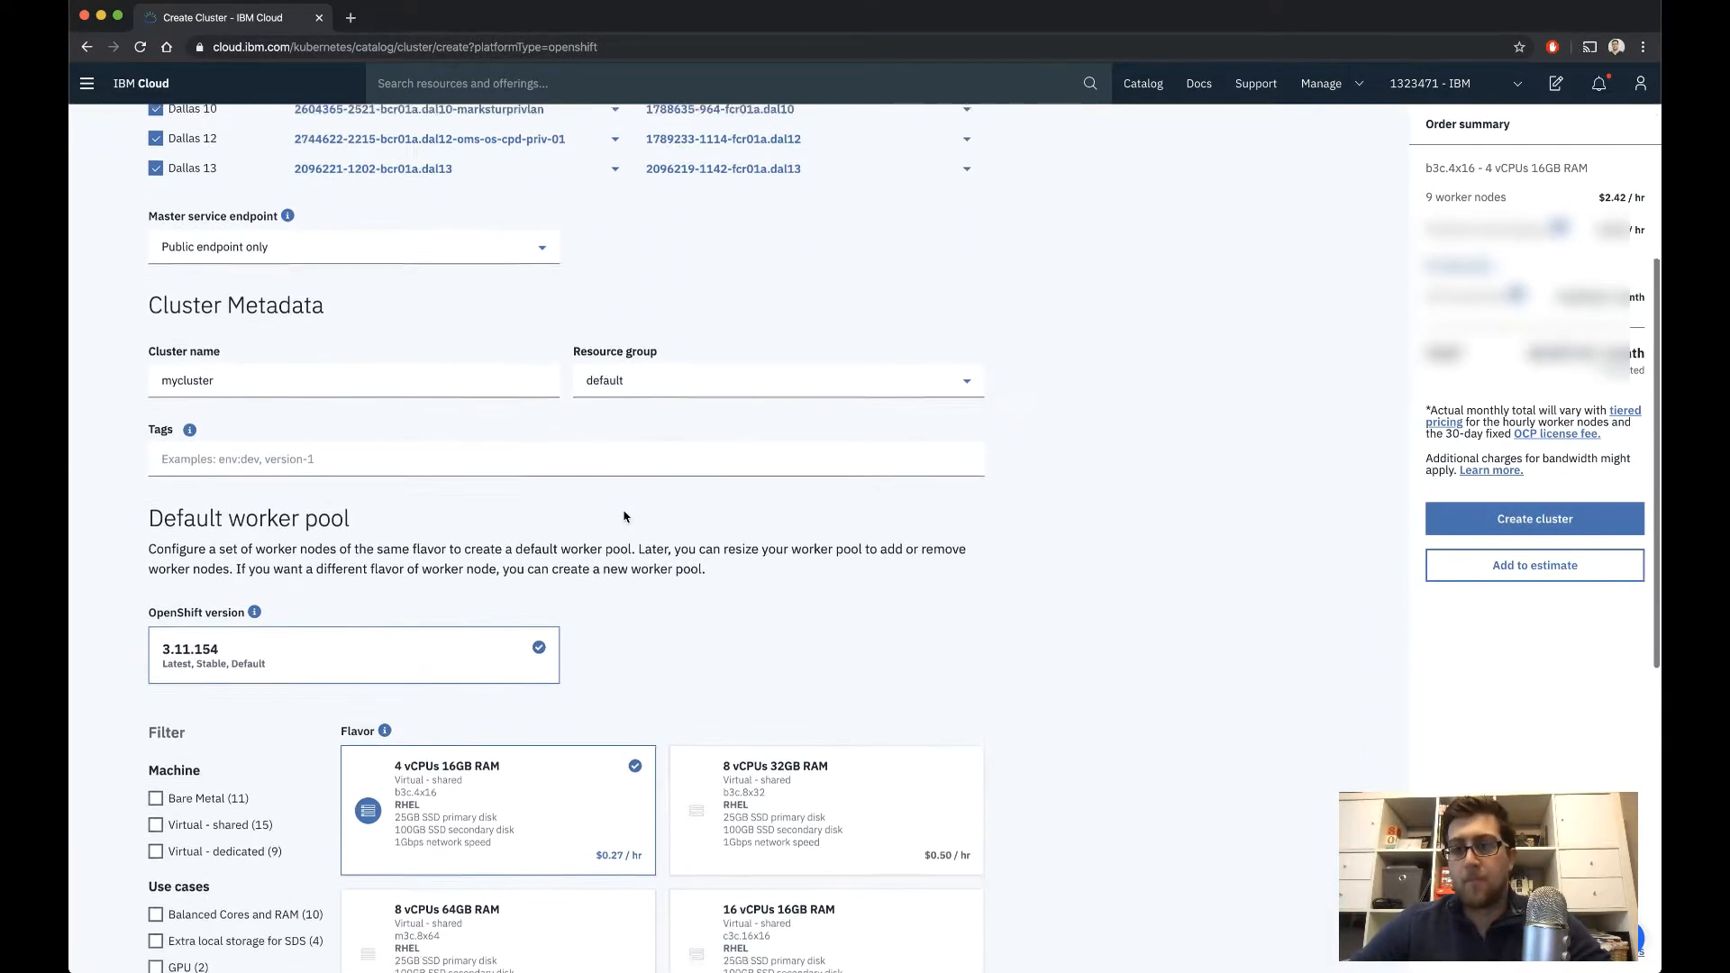
scroll(625, 516, "down", 1)
double_click(365, 219)
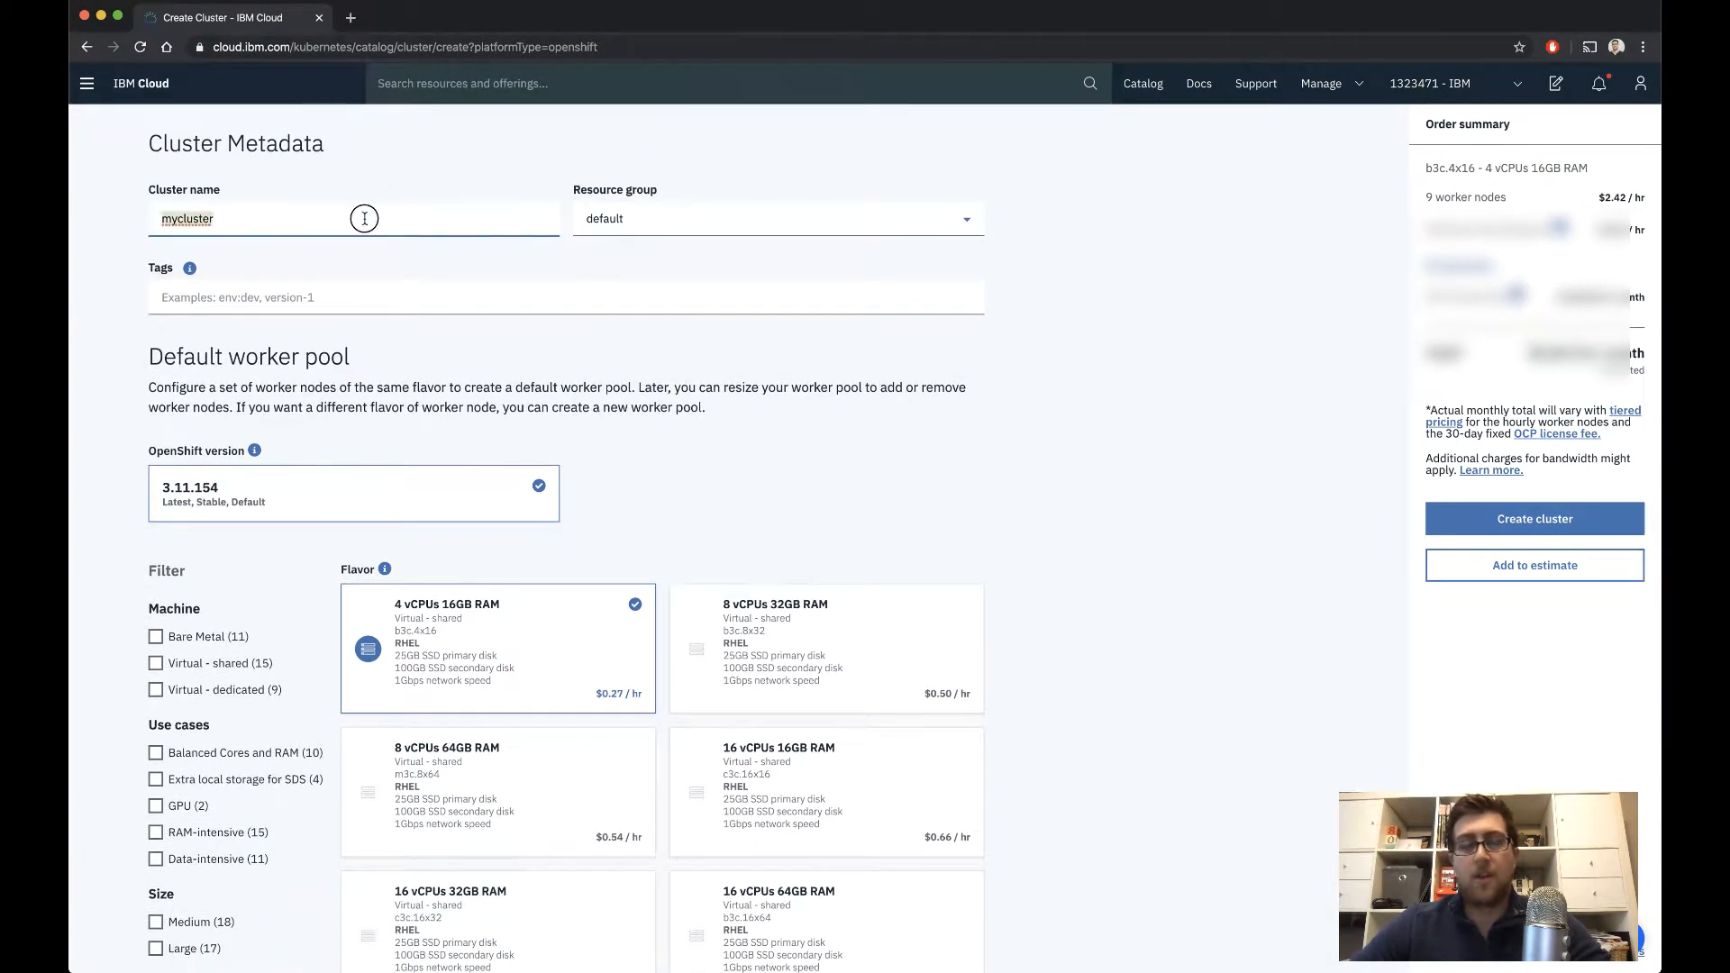
type("openshift-demo-stevemar")
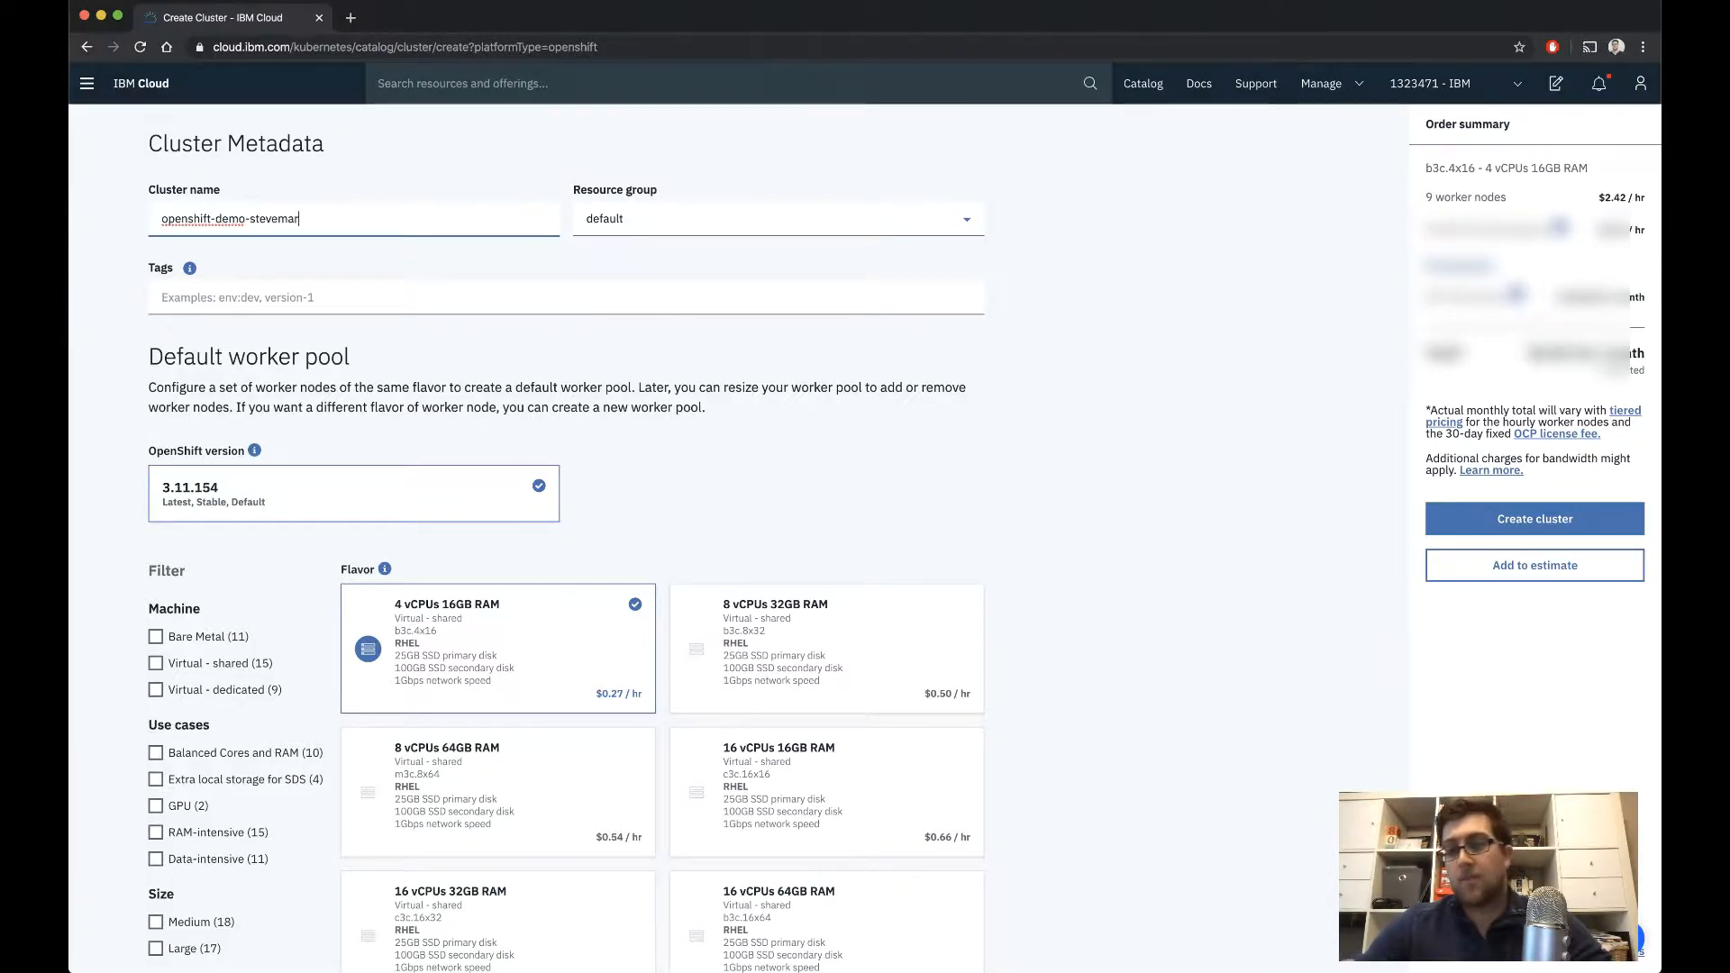
Create the cluster with the 8 vCPUs 32GB RAM flavor and 2 worker nodes per zone
scroll(813, 367, "down", 3)
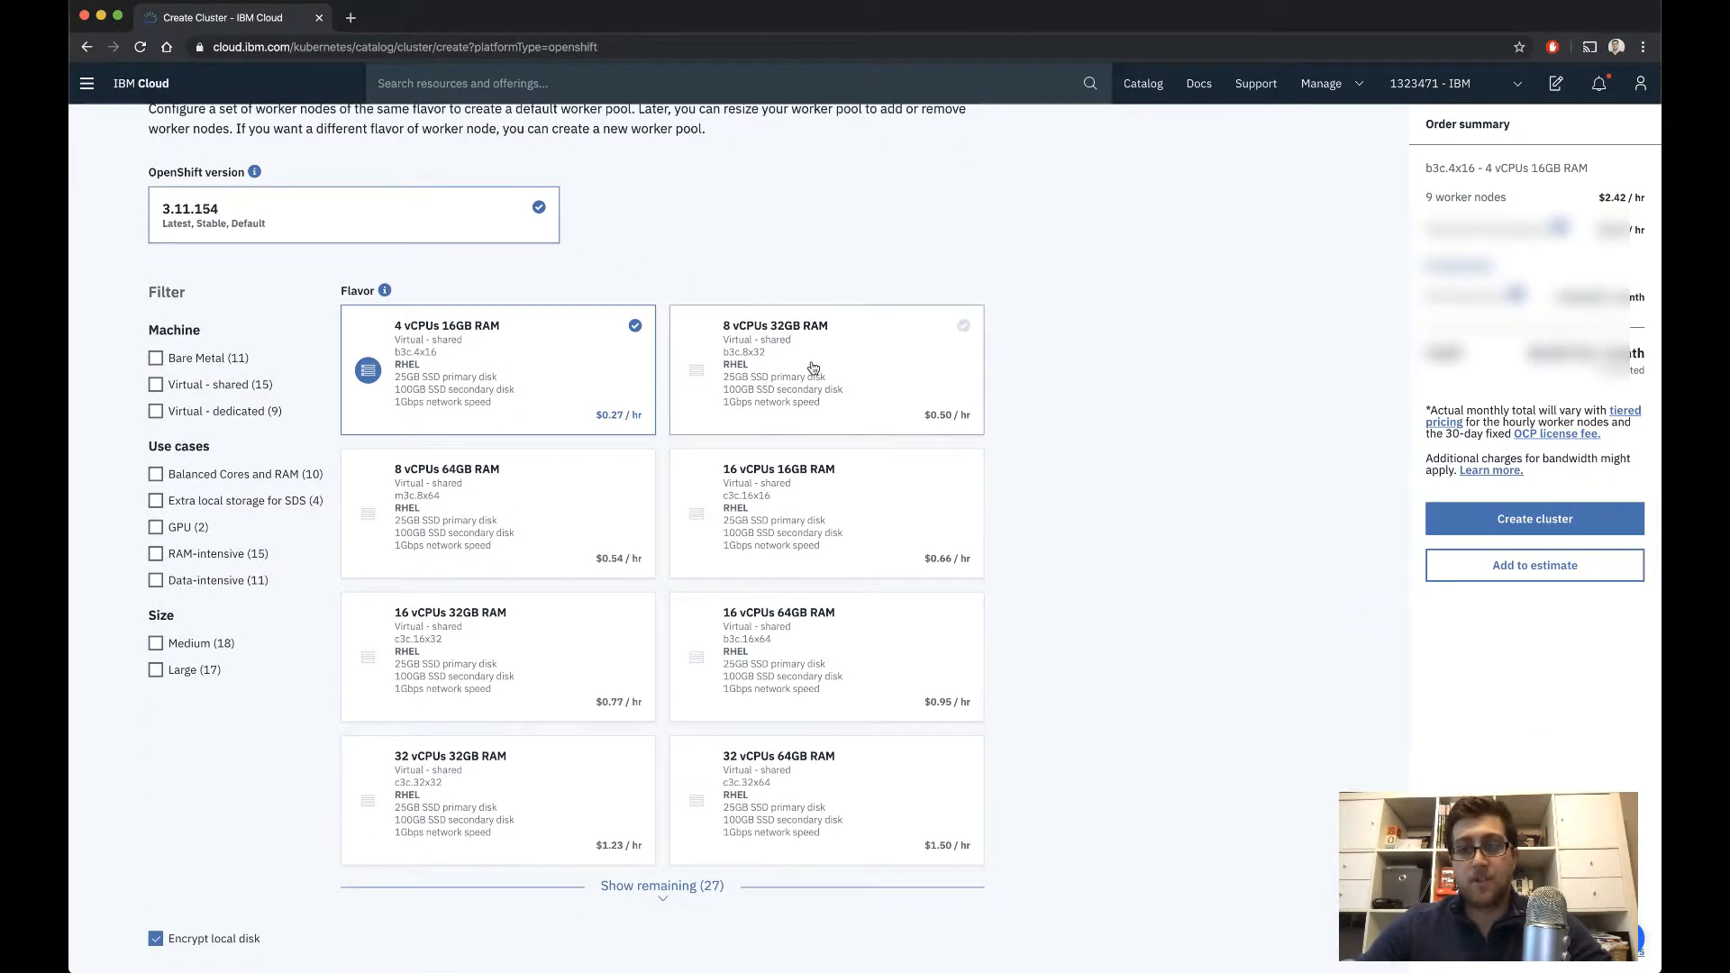
left_click(814, 368)
scroll(814, 367, "down", 3)
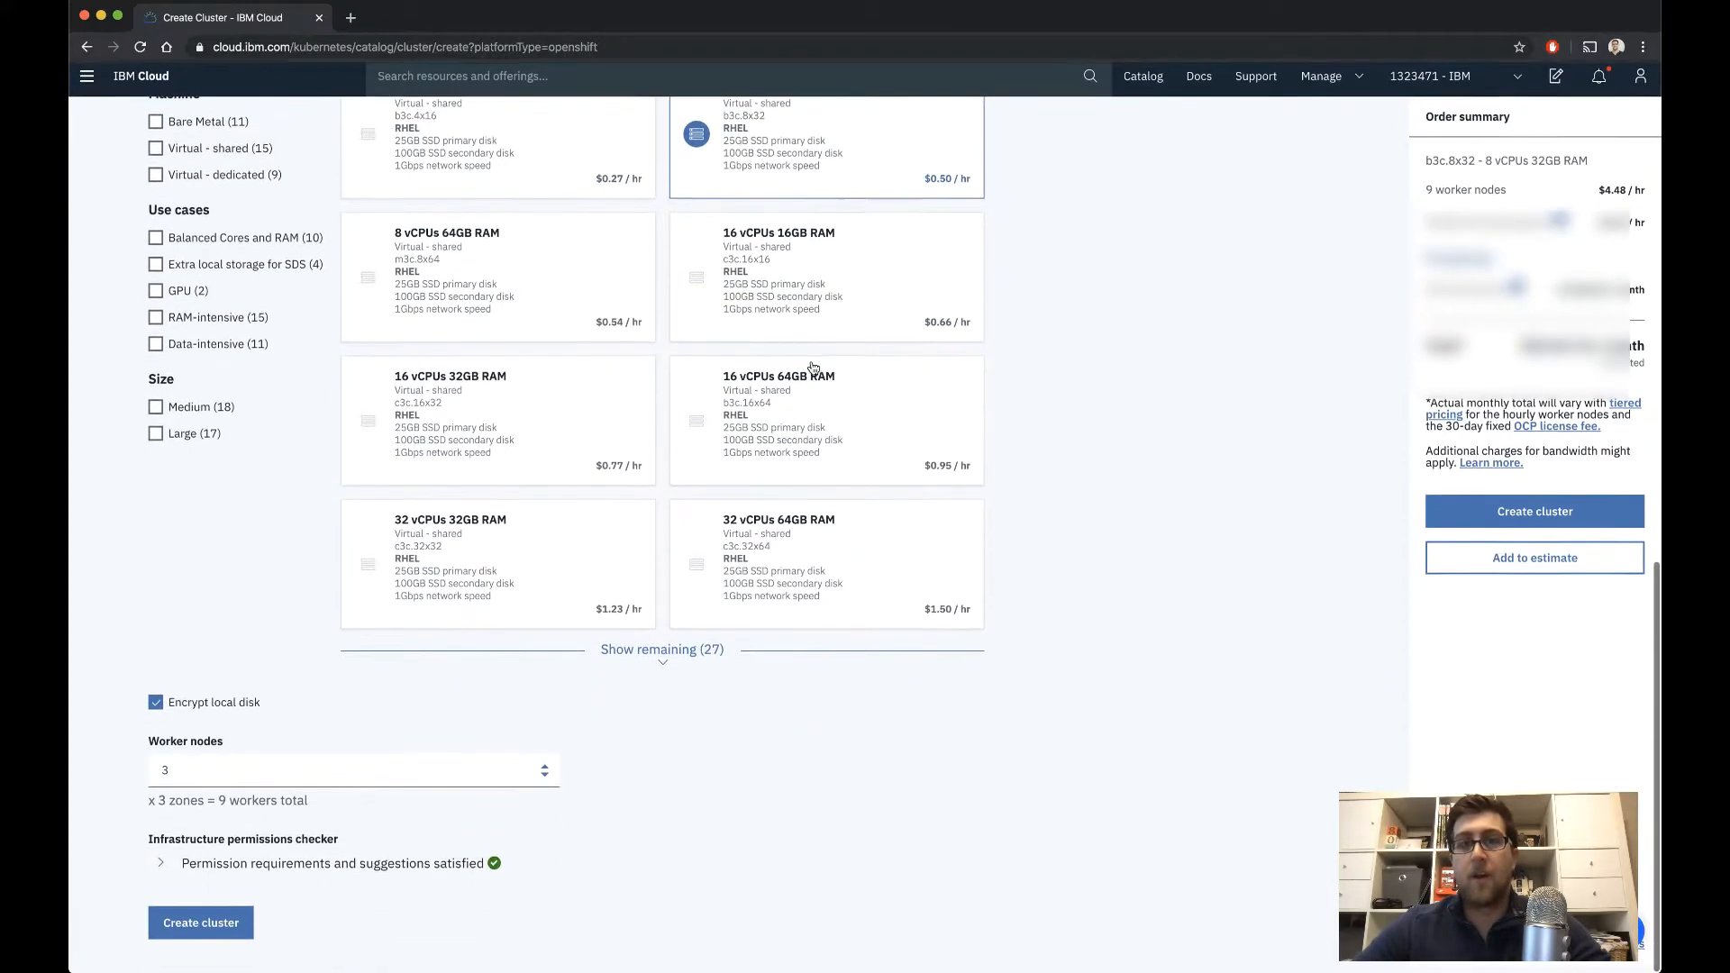
left_click(546, 783)
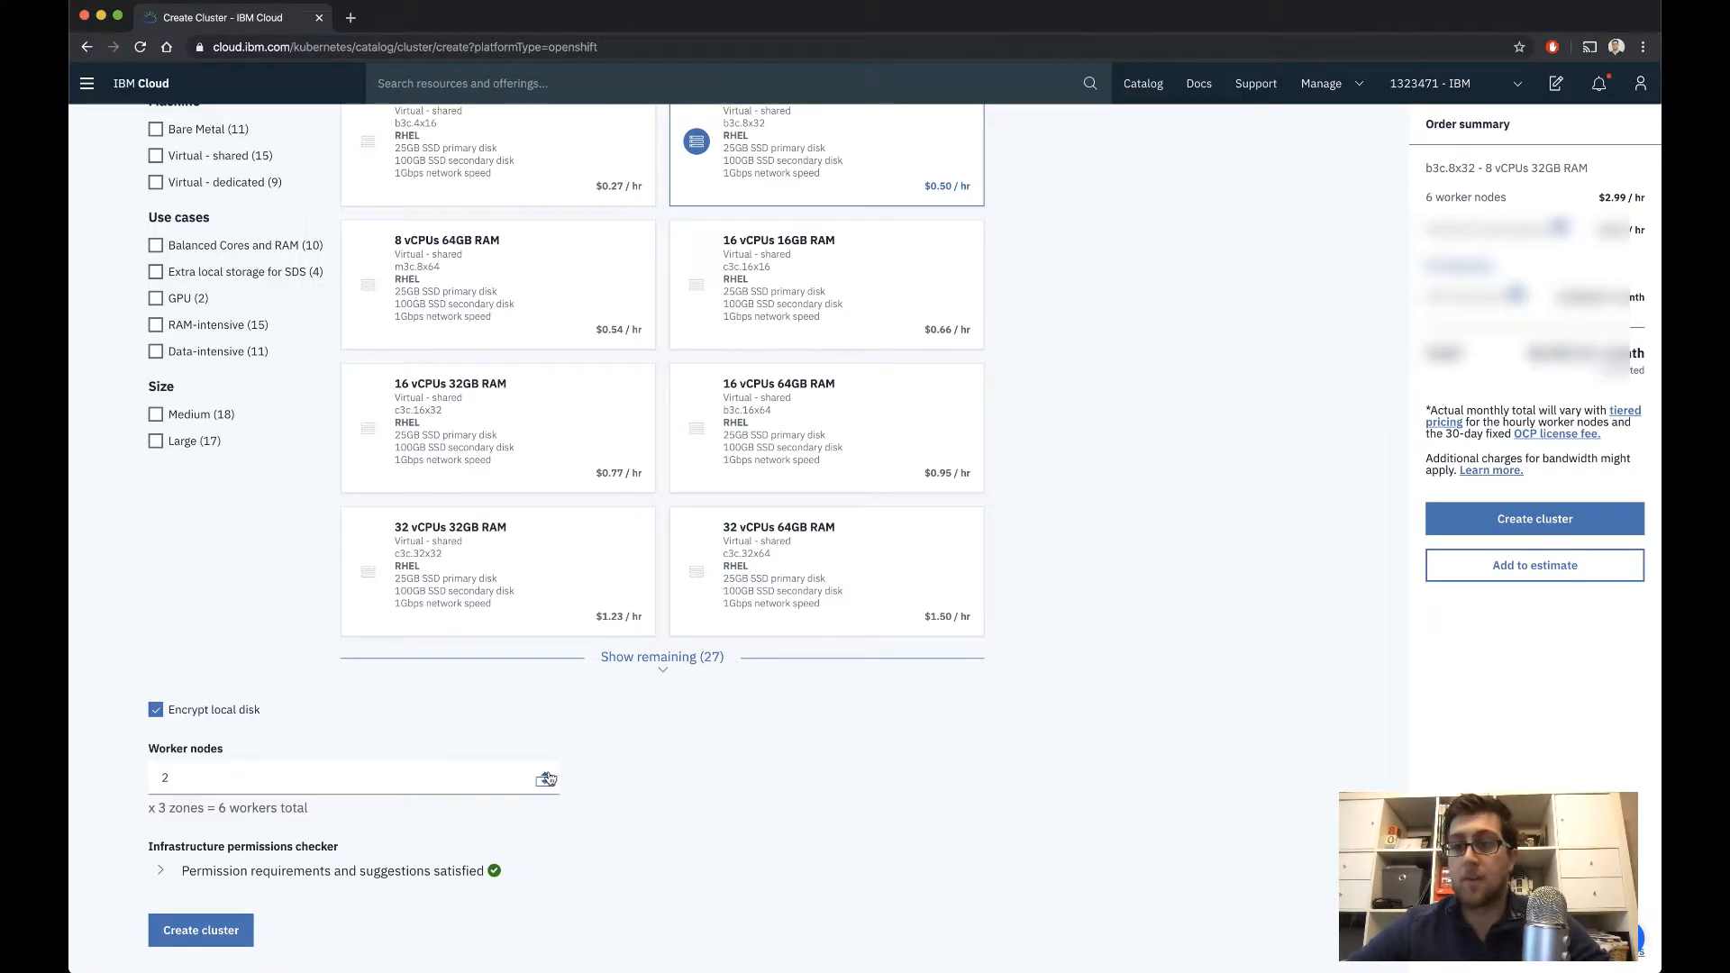
left_click(225, 935)
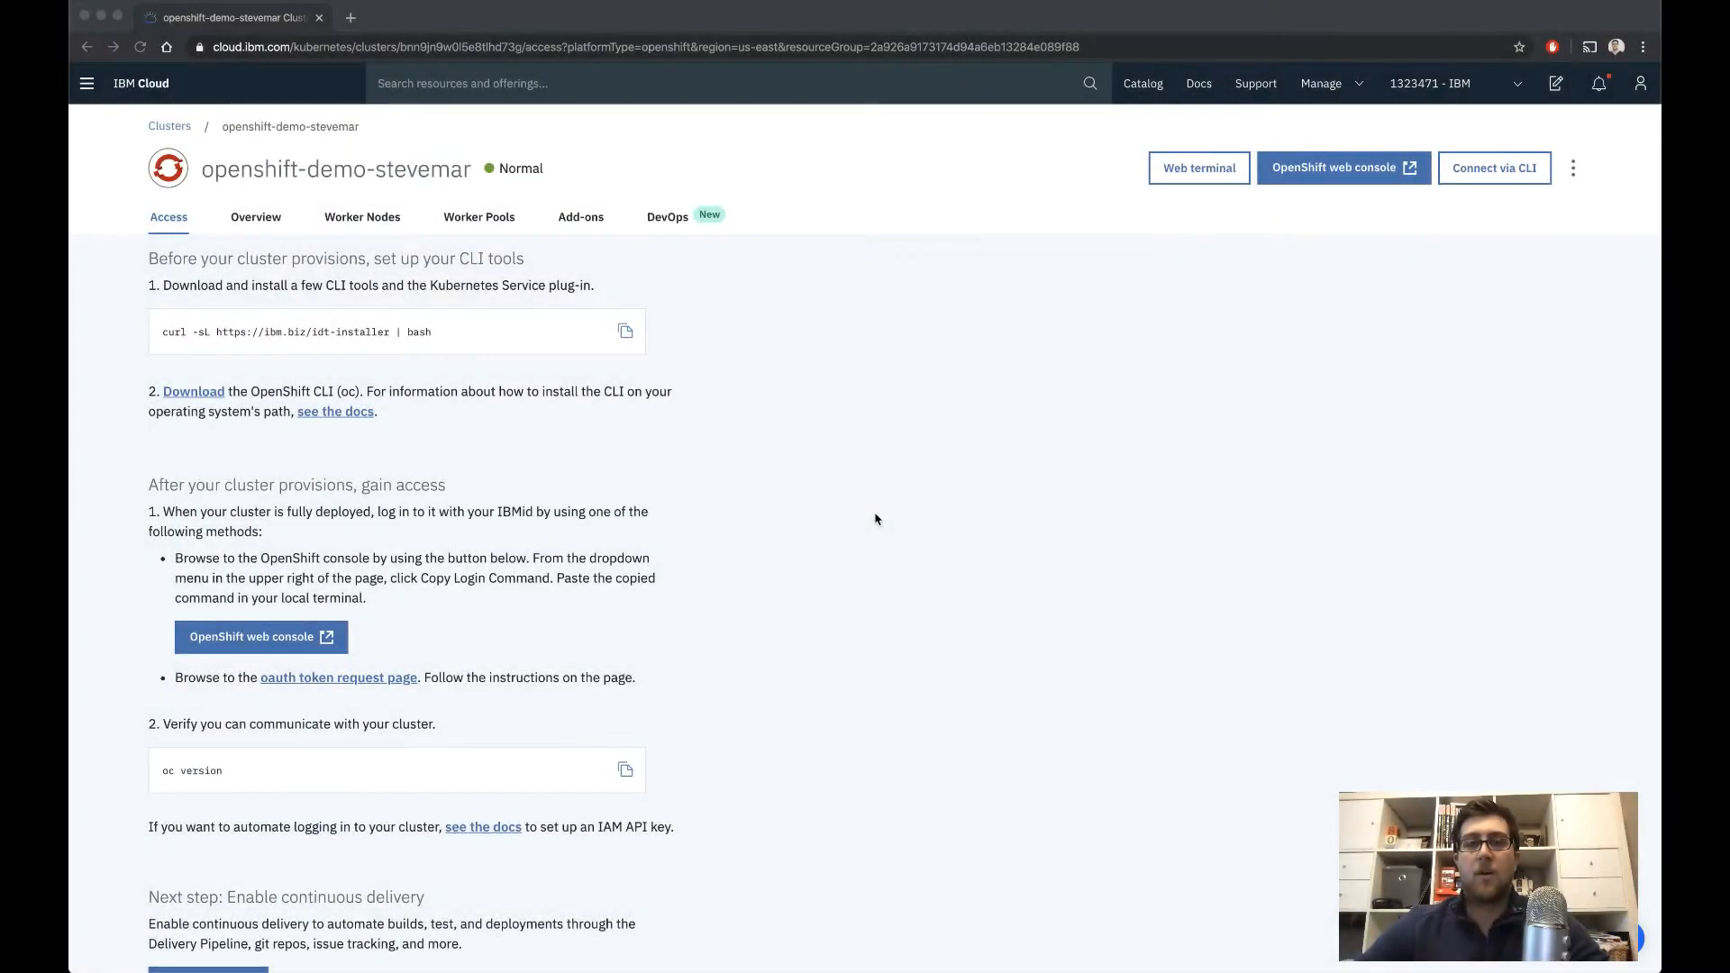
Review the provisioned cluster's overview, its worker nodes and its worker pools
left_click(243, 221)
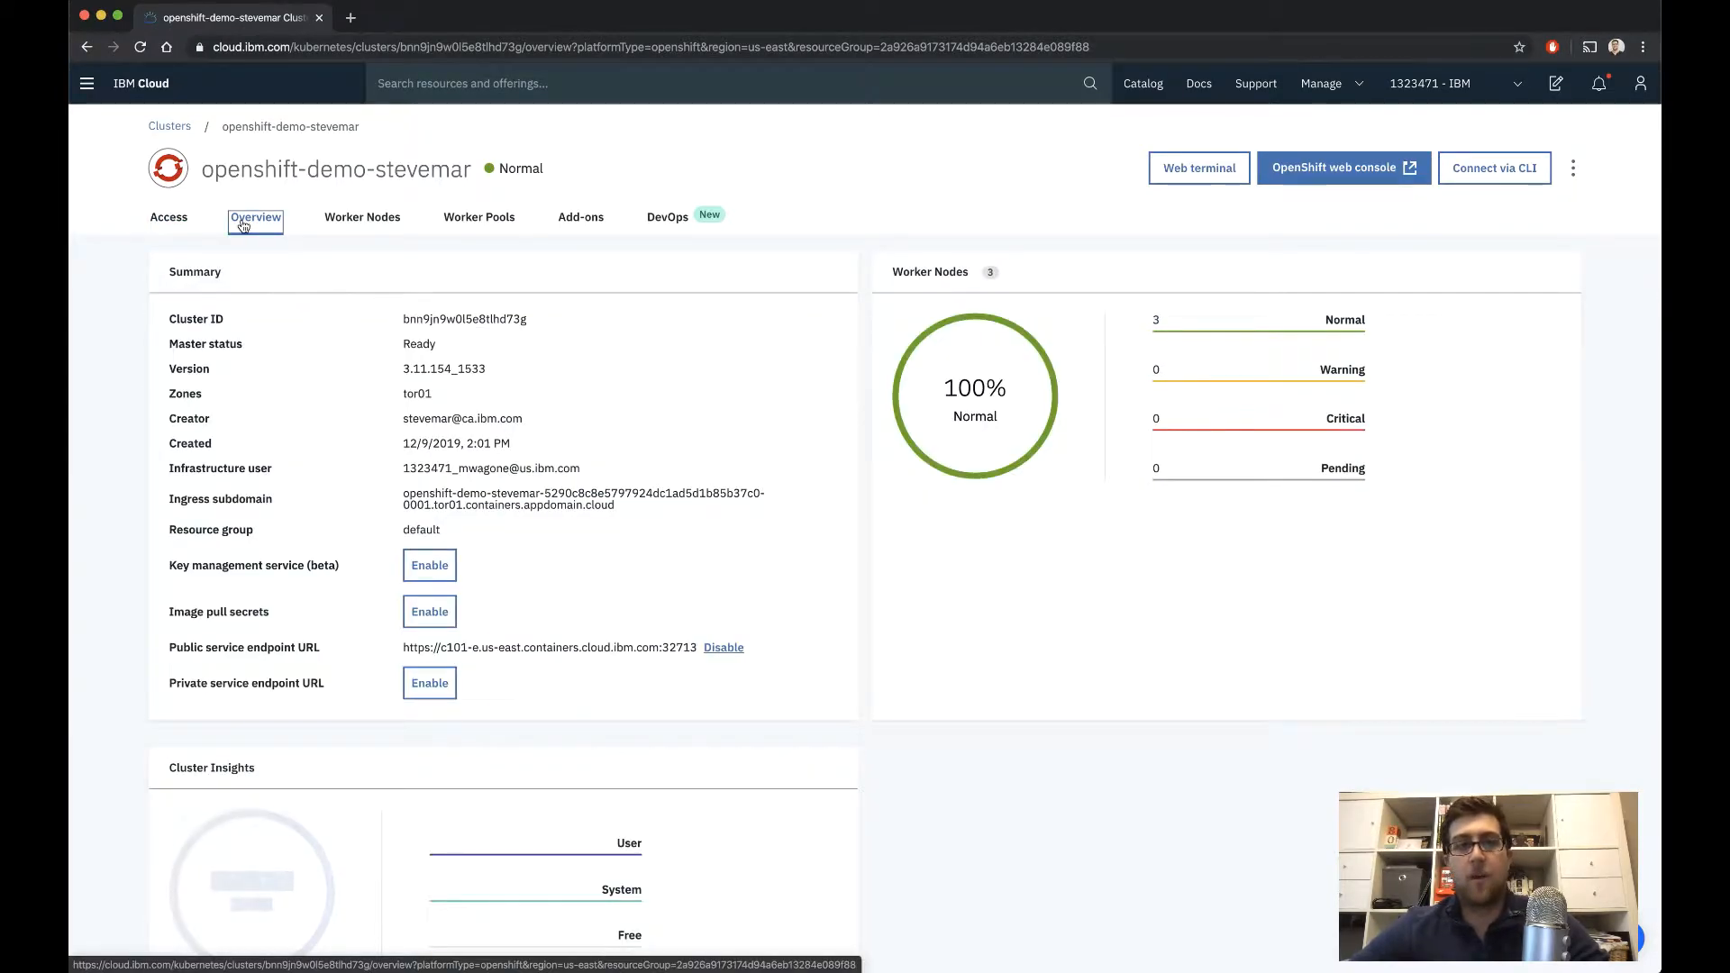
left_click(363, 229)
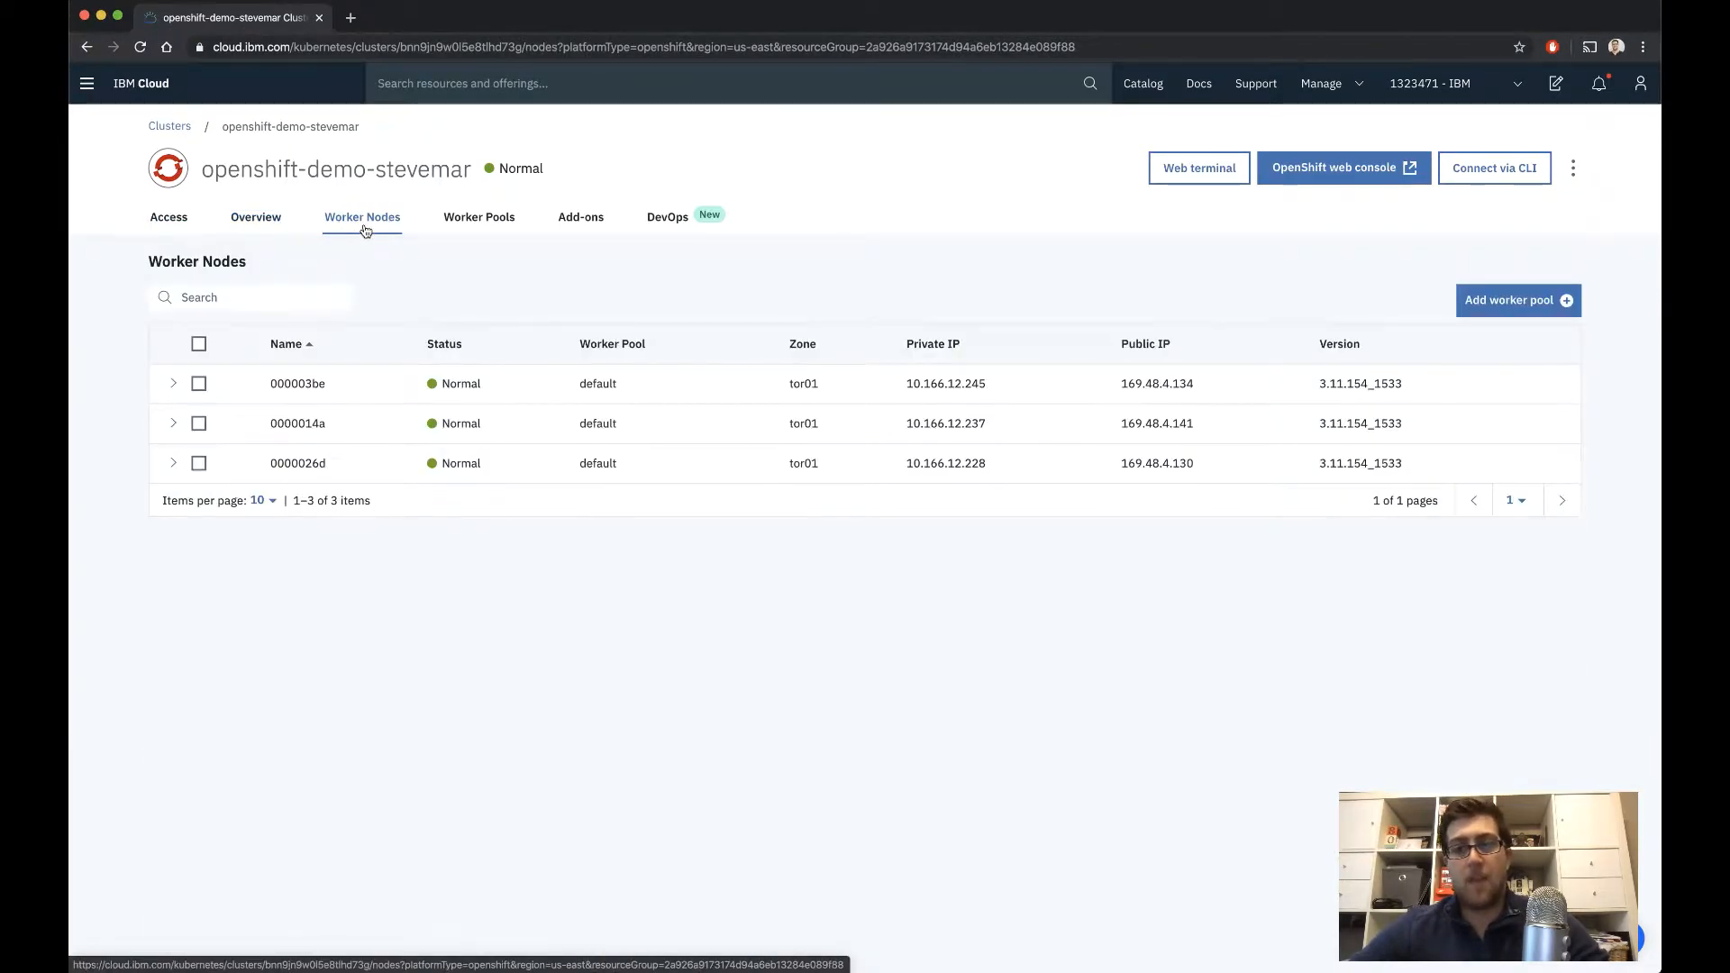
left_click(497, 226)
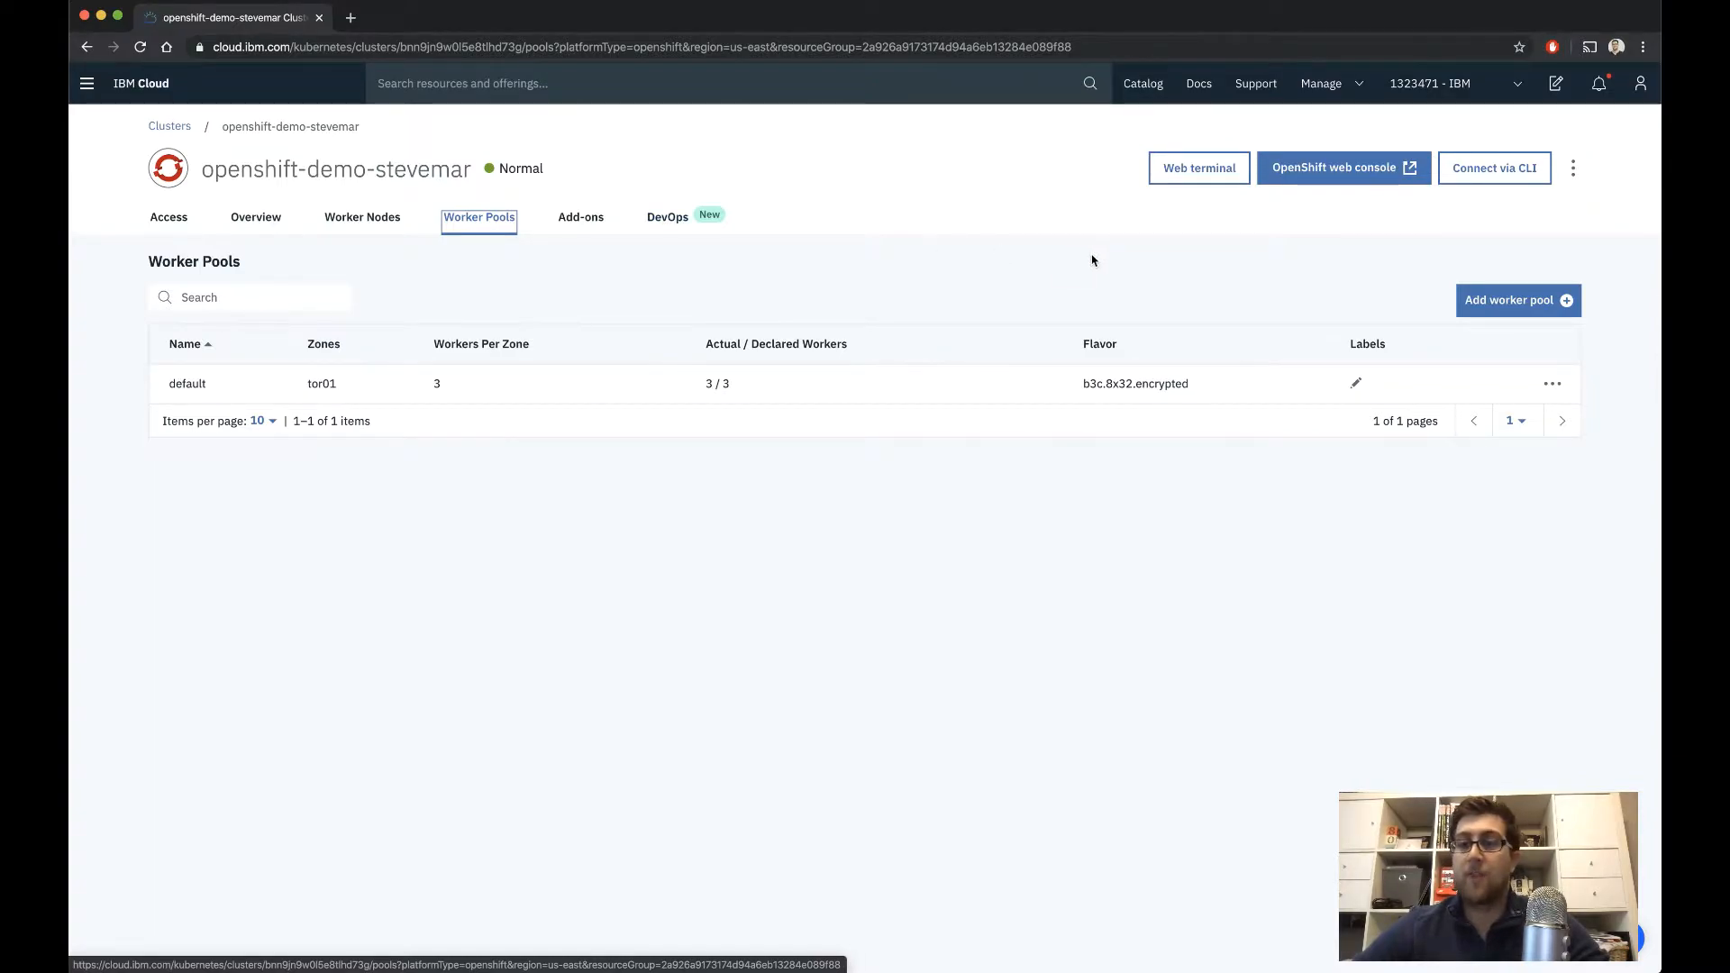
In a separate browser tab, filter the software catalog to Cloud Paks and open the Cloud Pak for Applications offering
left_click(1143, 83, "super")
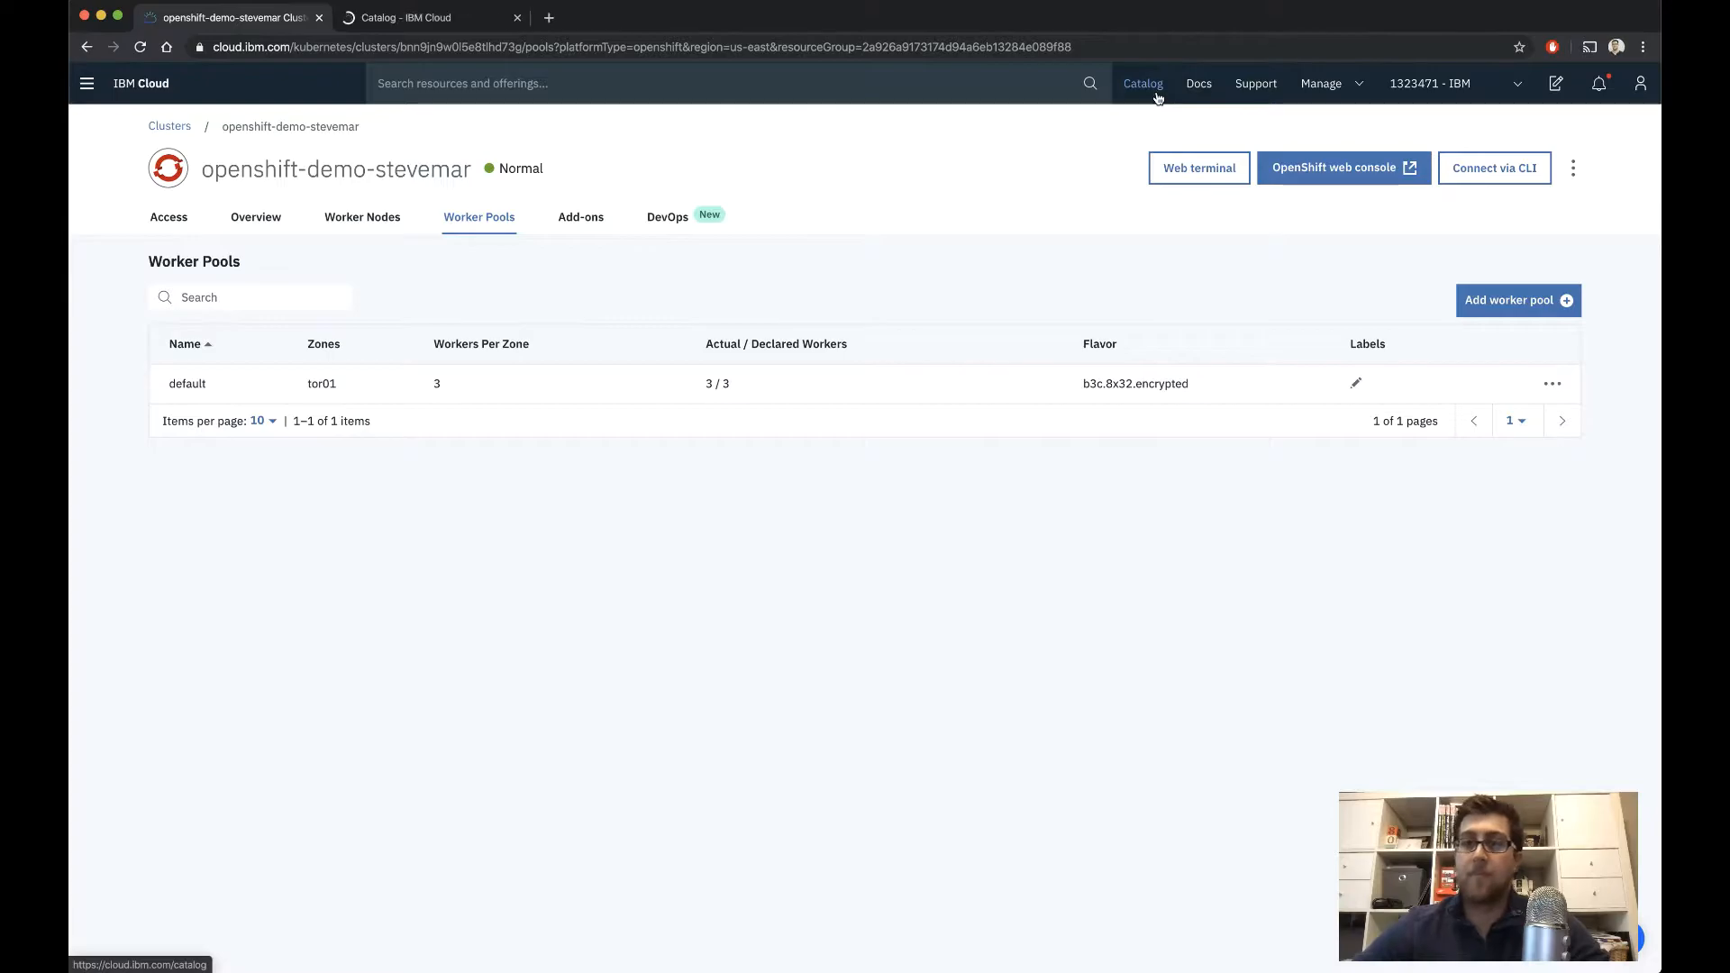
key("ctrl+Tab")
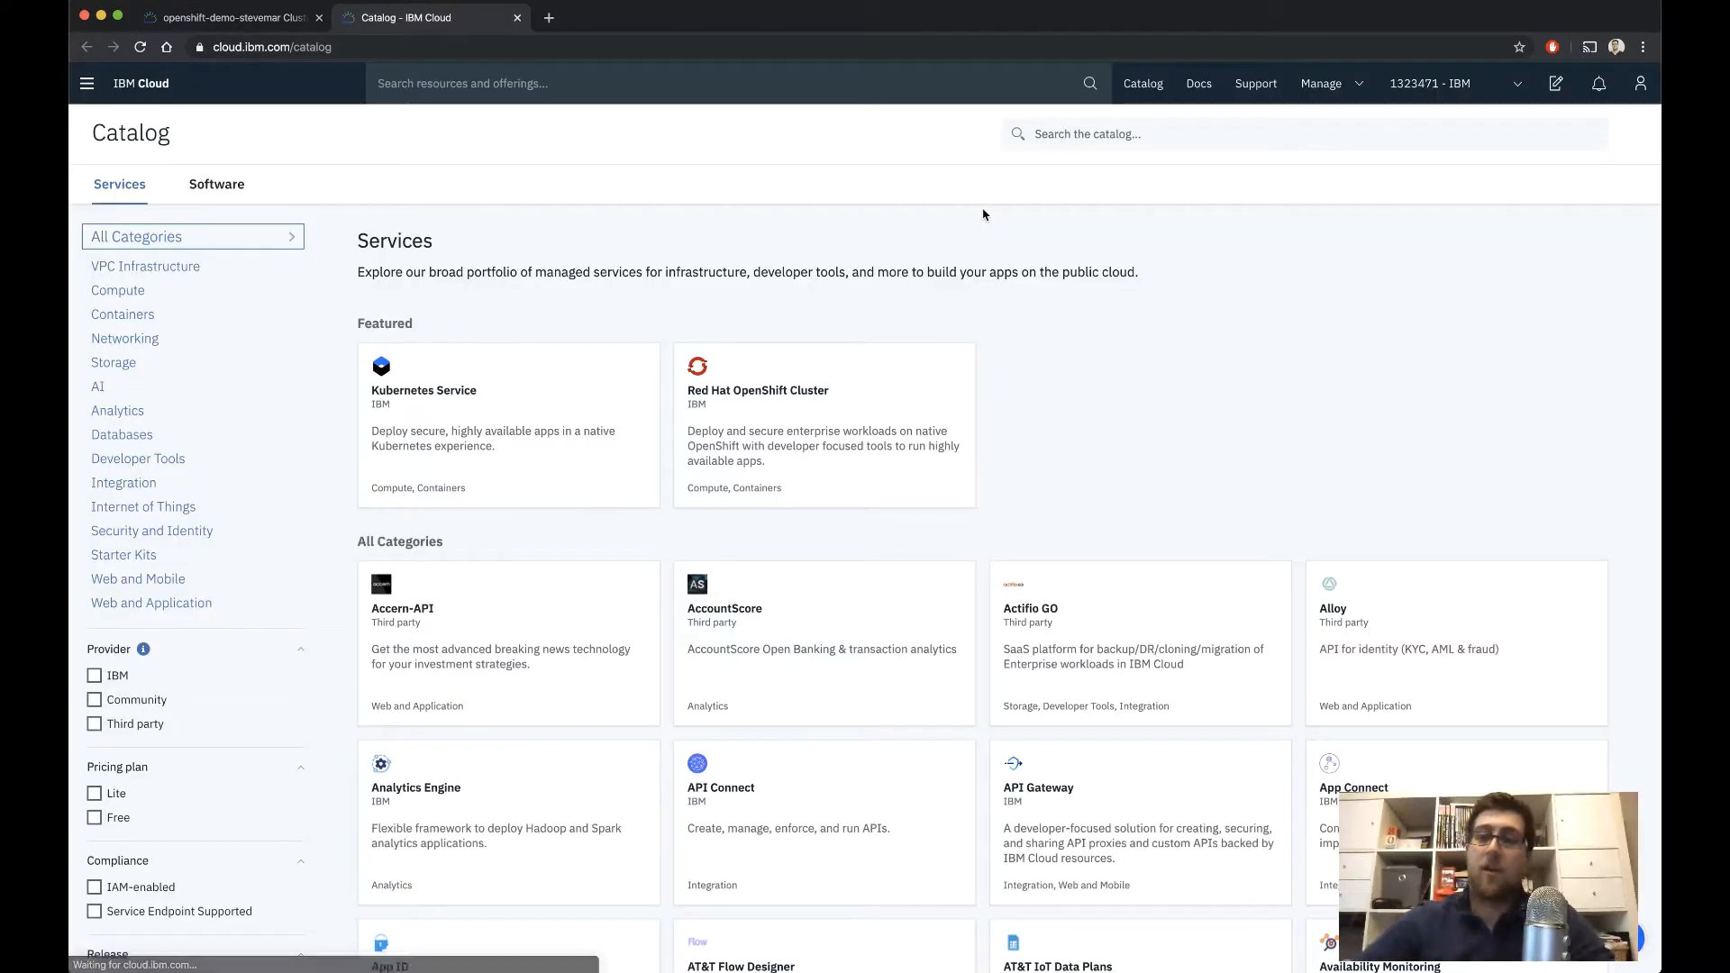
left_click(217, 185)
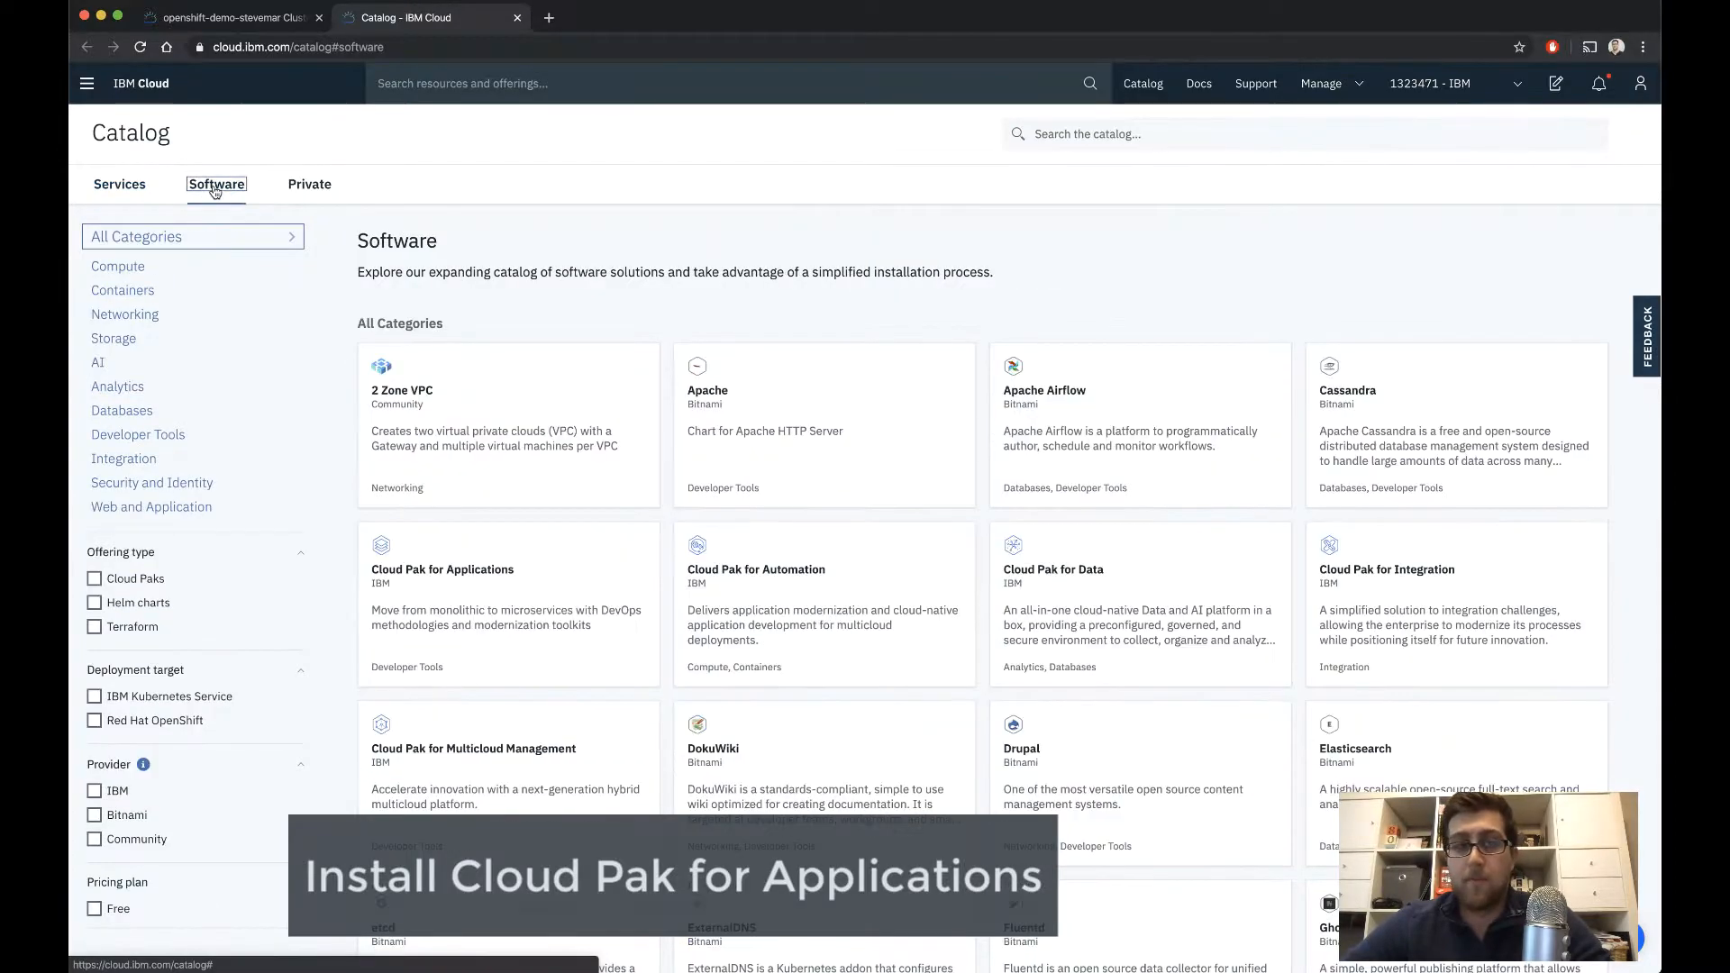
left_click(151, 586)
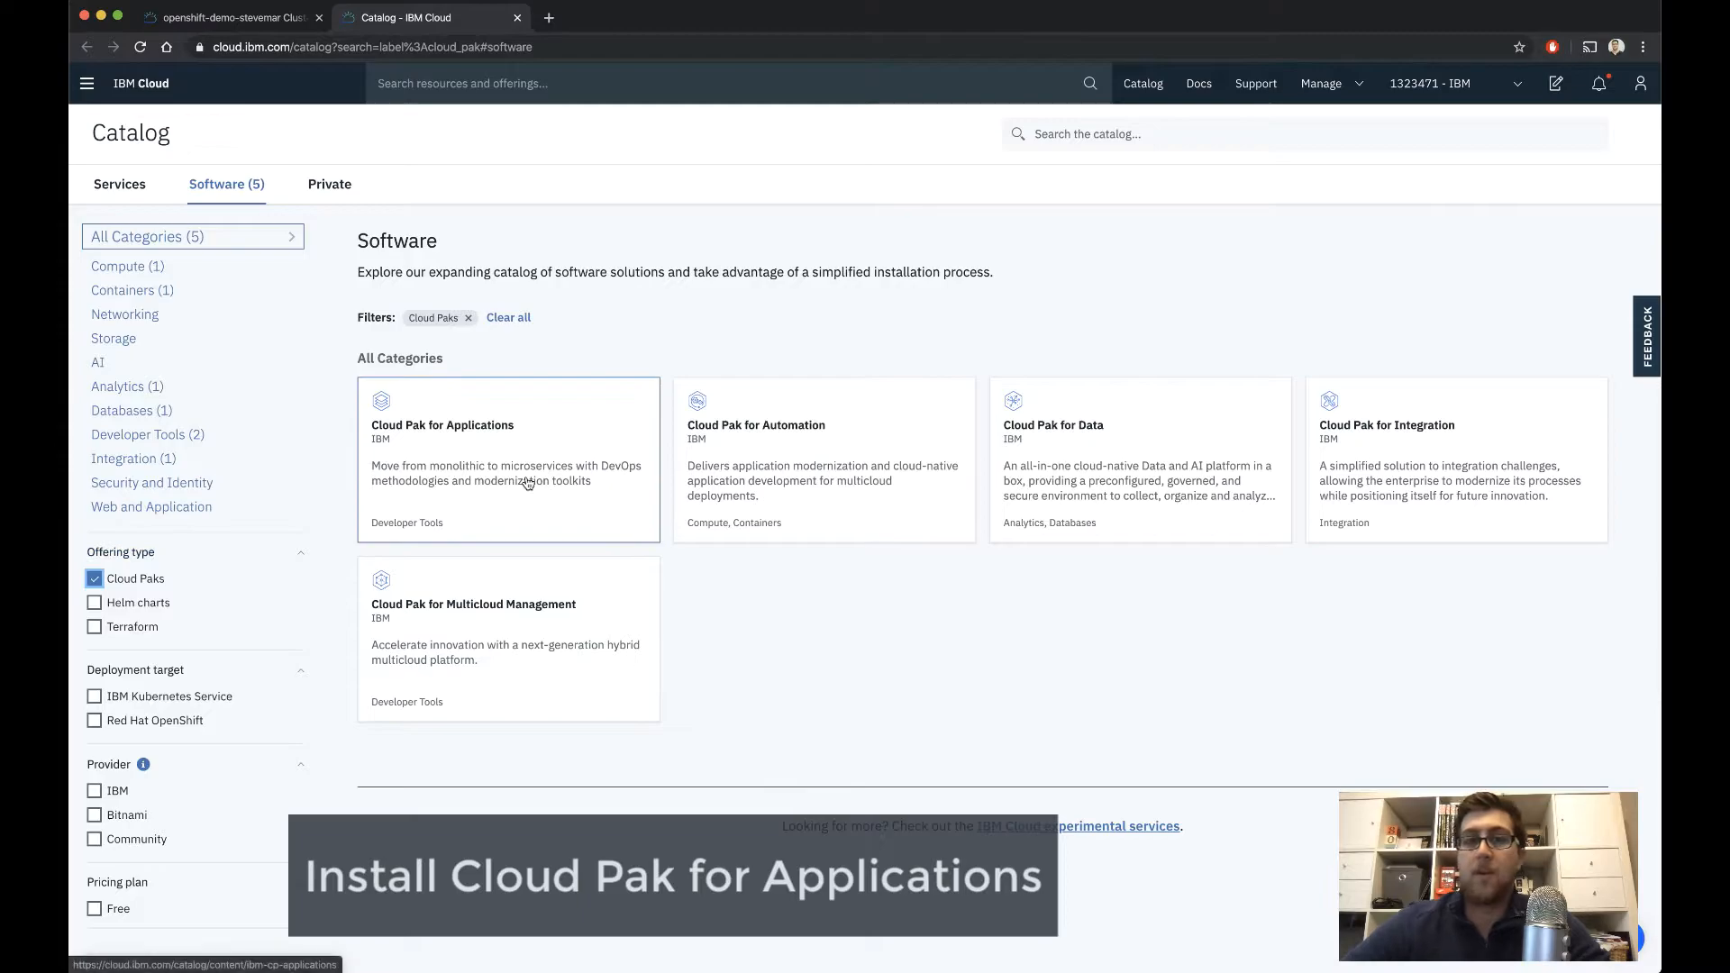
left_click(528, 484)
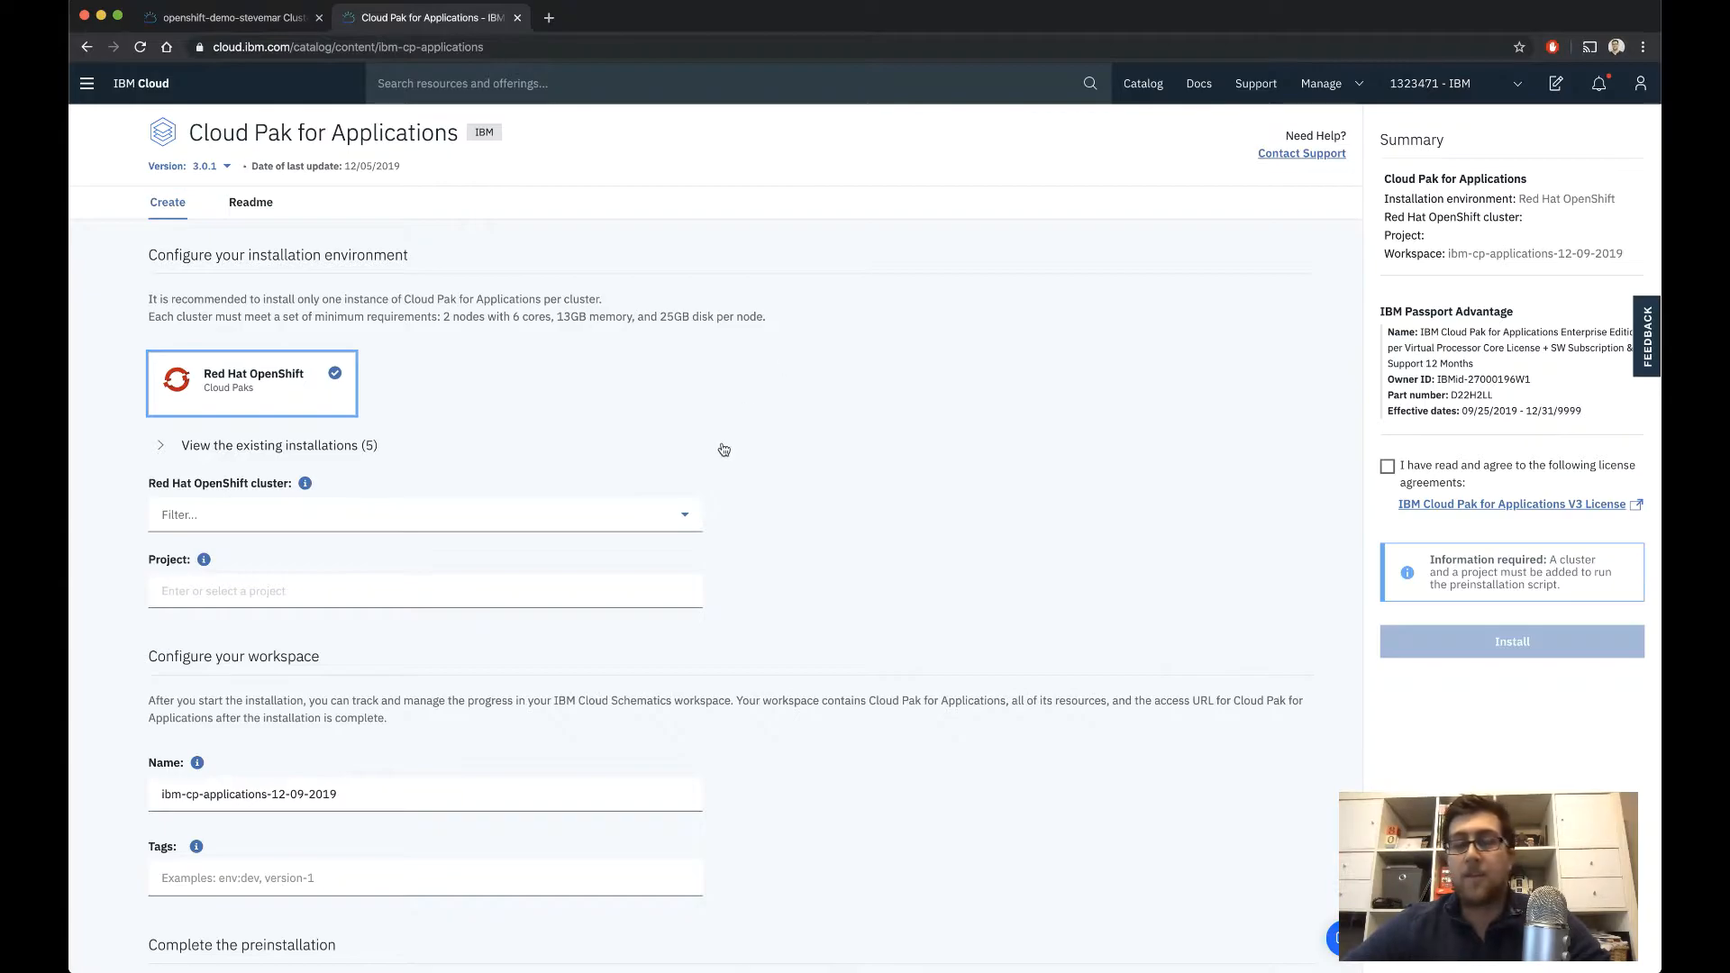
Set the installation target to the openshift-demo cluster in us-east, found by filtering for "open", with the default project
left_click(686, 517)
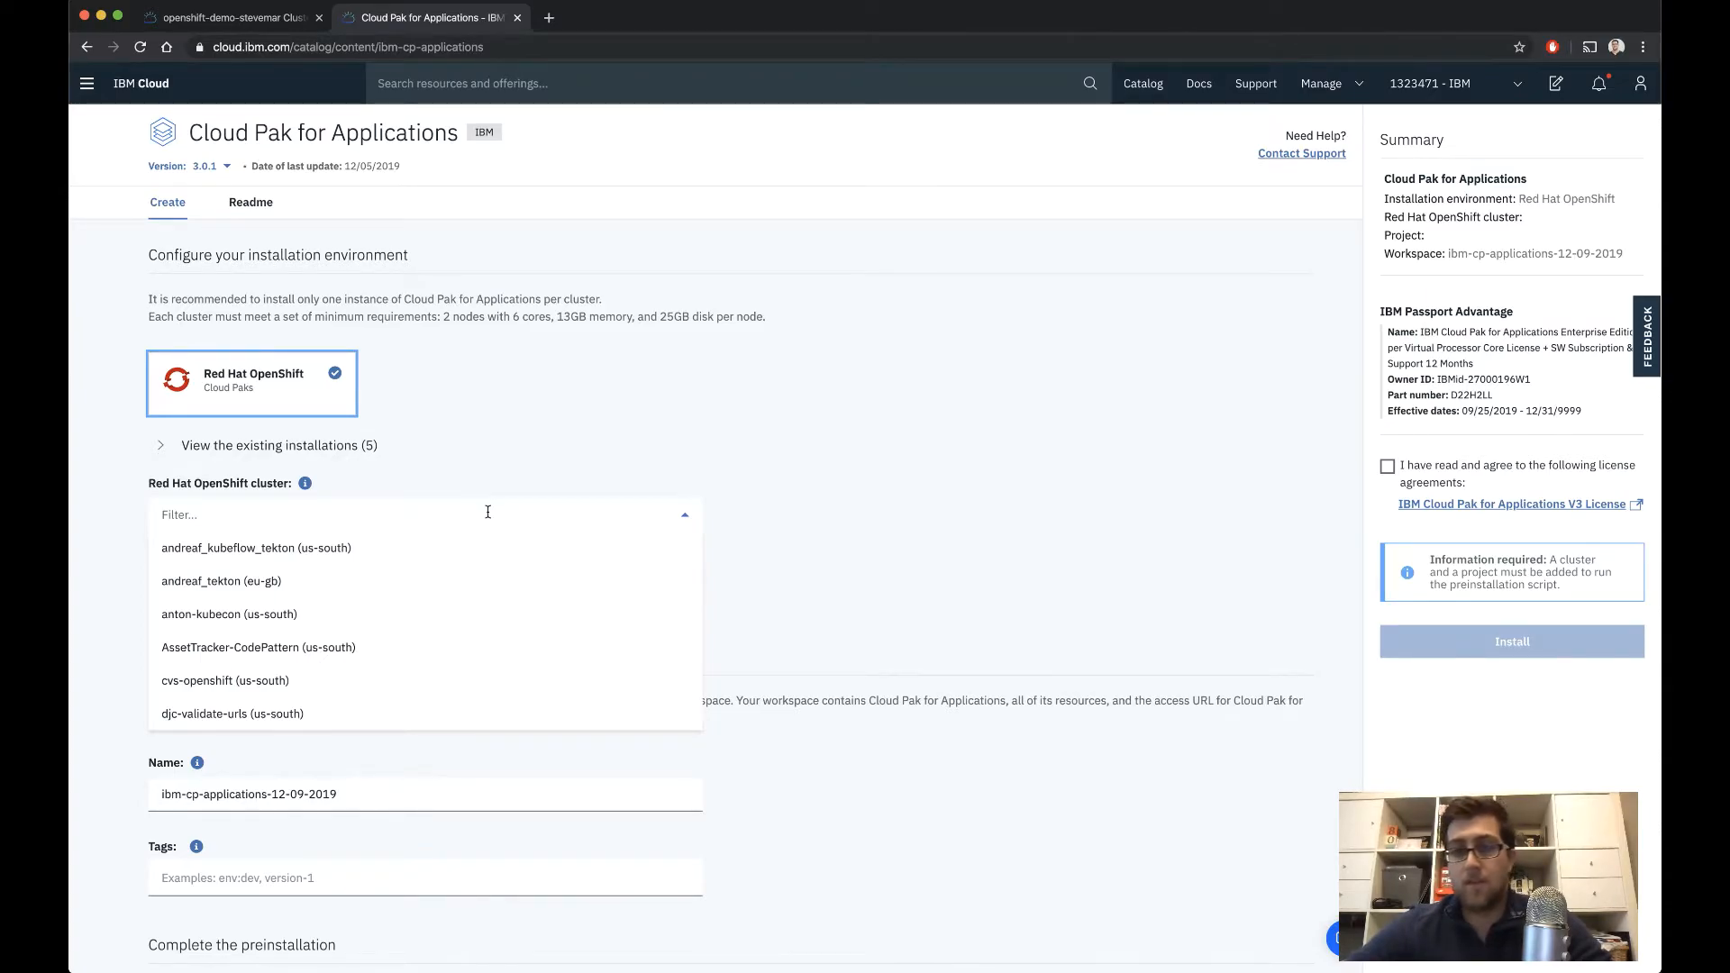
type("opwn")
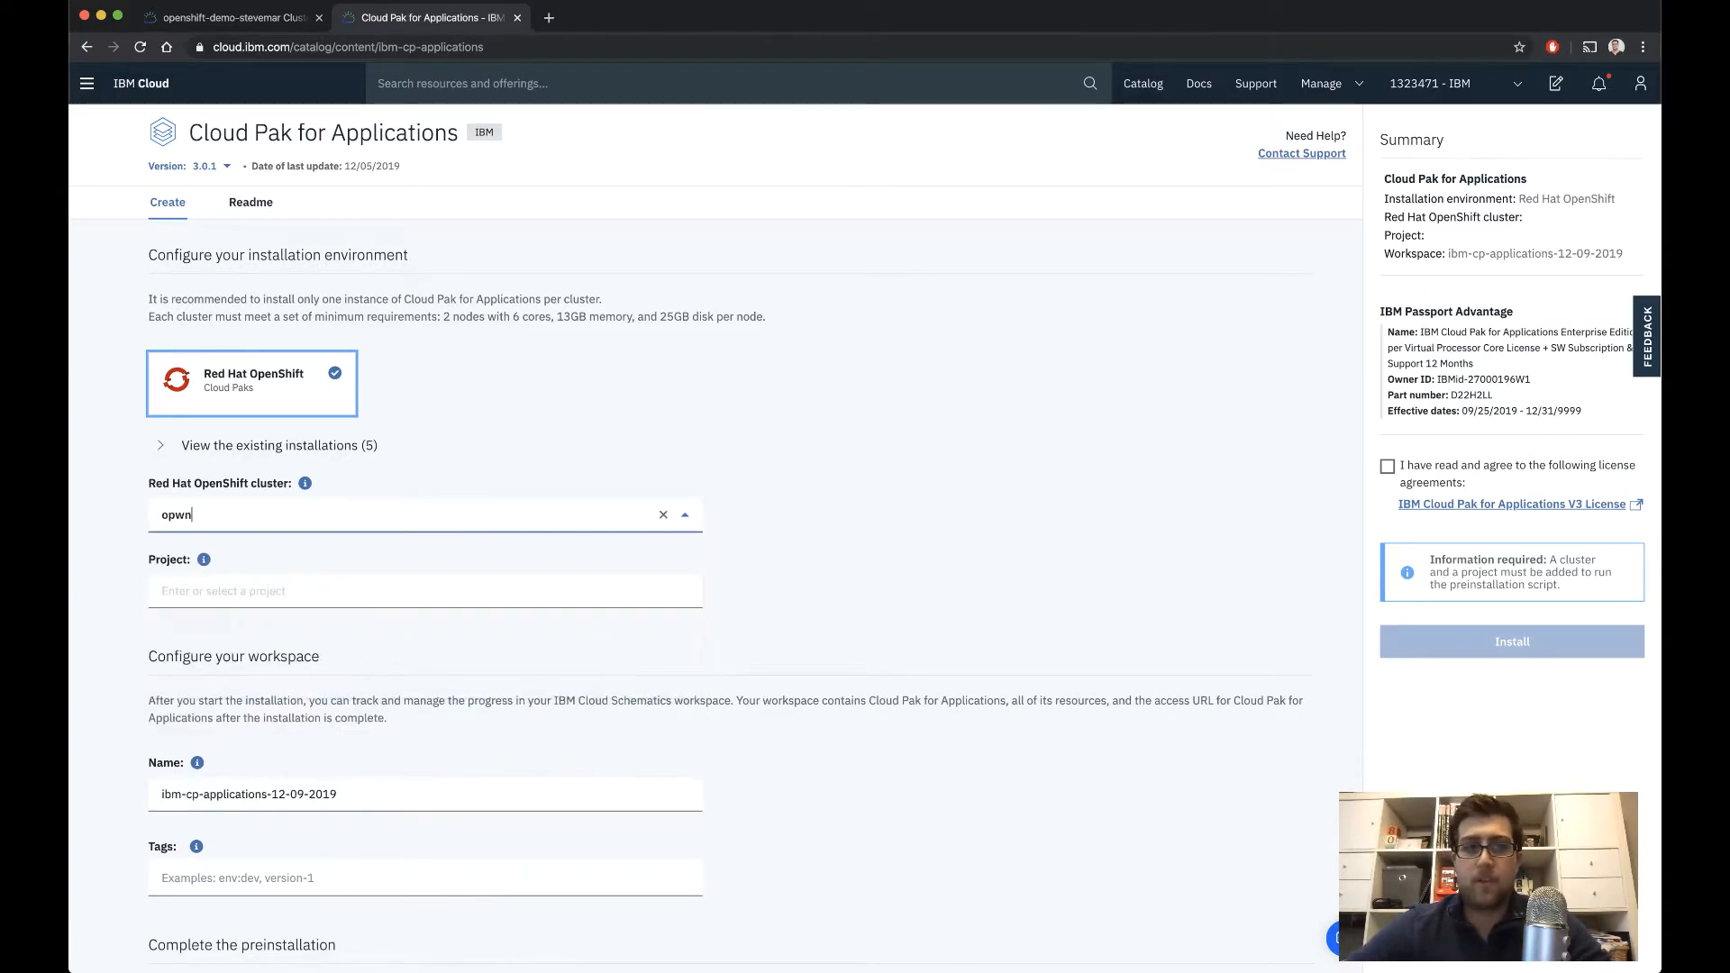
key("BackSpace")
type("en")
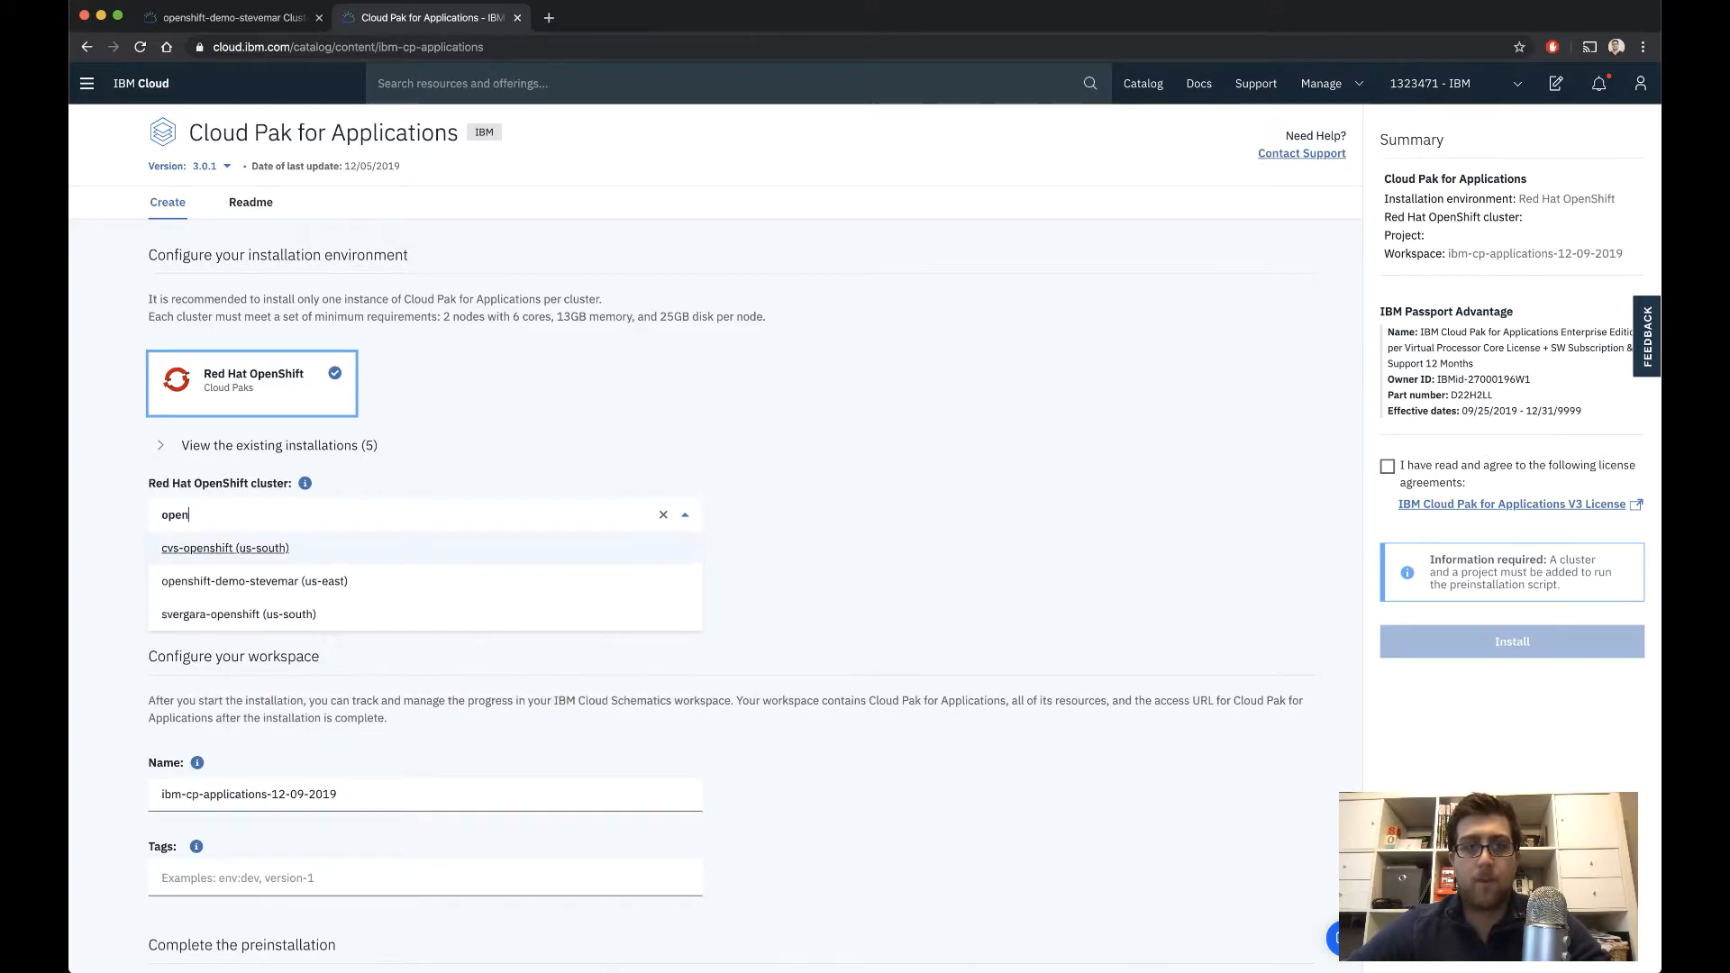
left_click(273, 580)
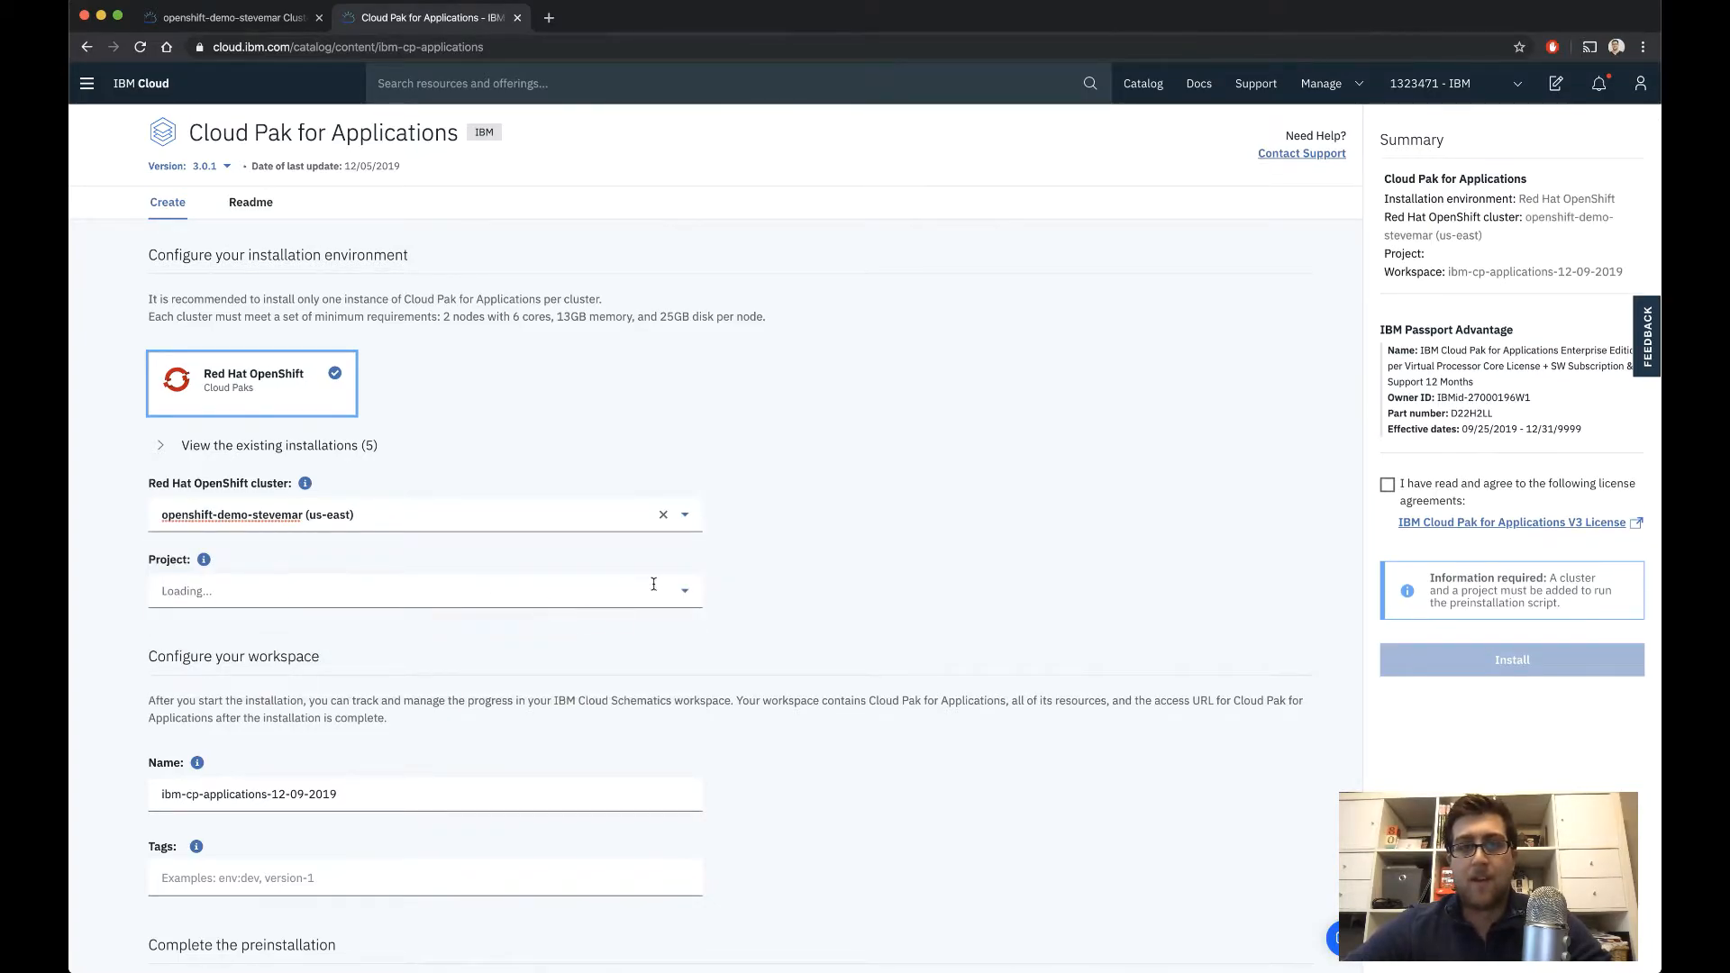
left_click(687, 594)
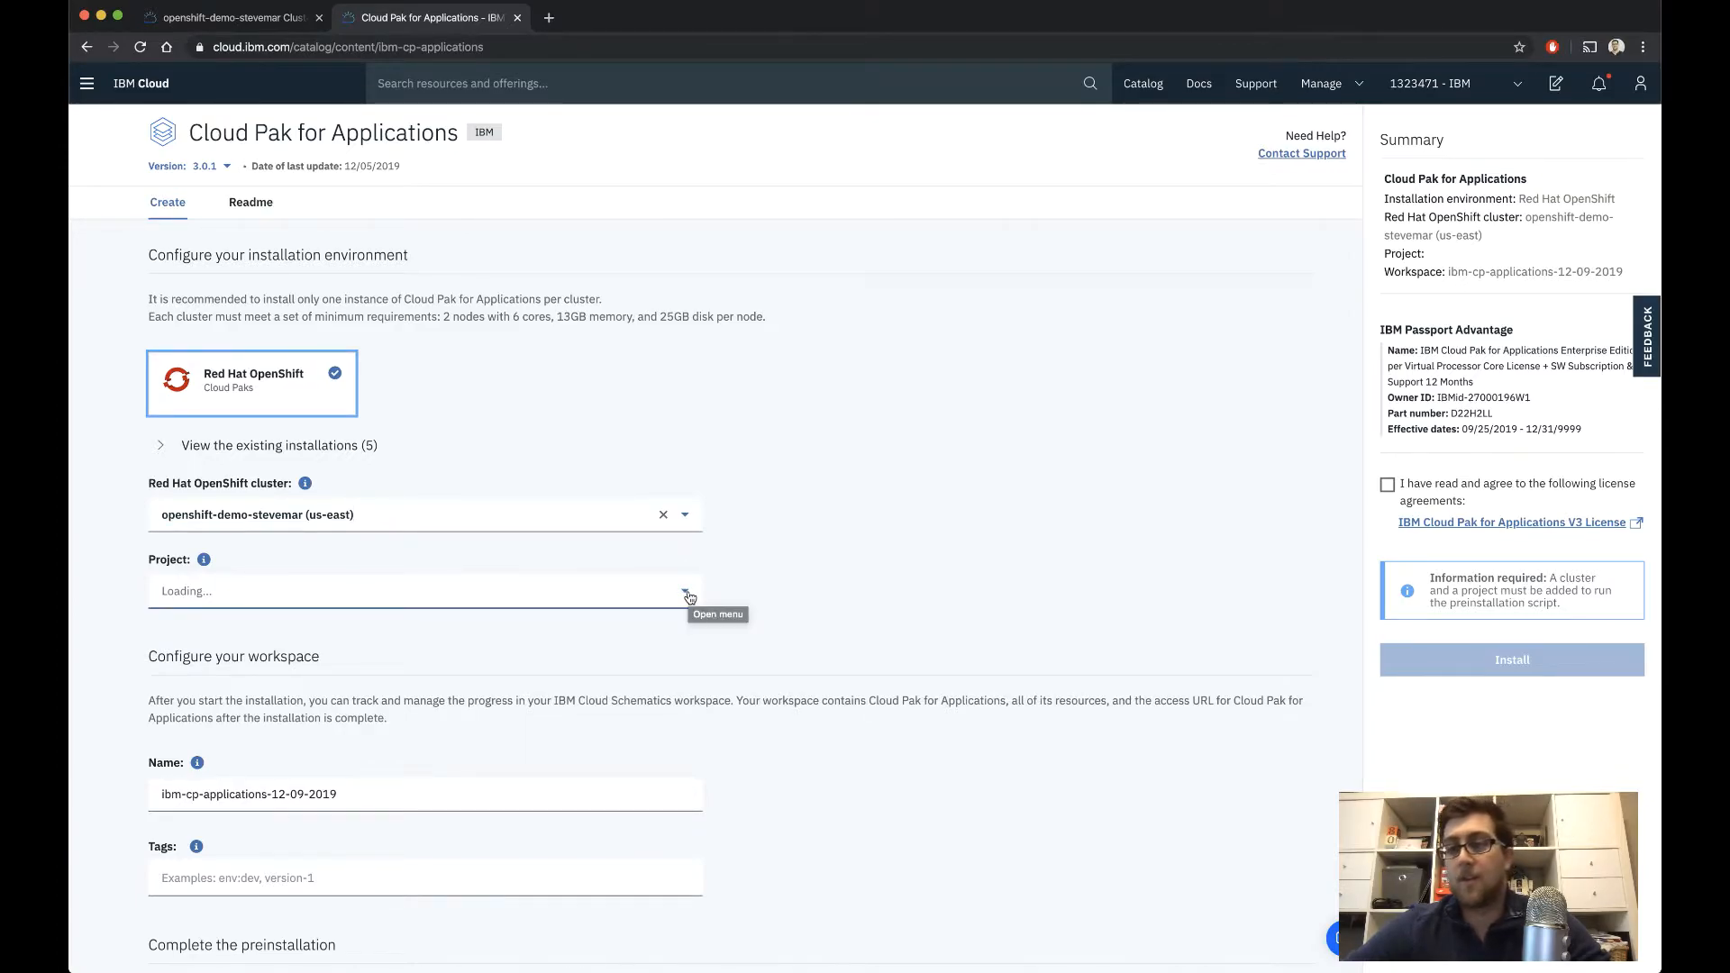
left_click(683, 599)
left_click(642, 621)
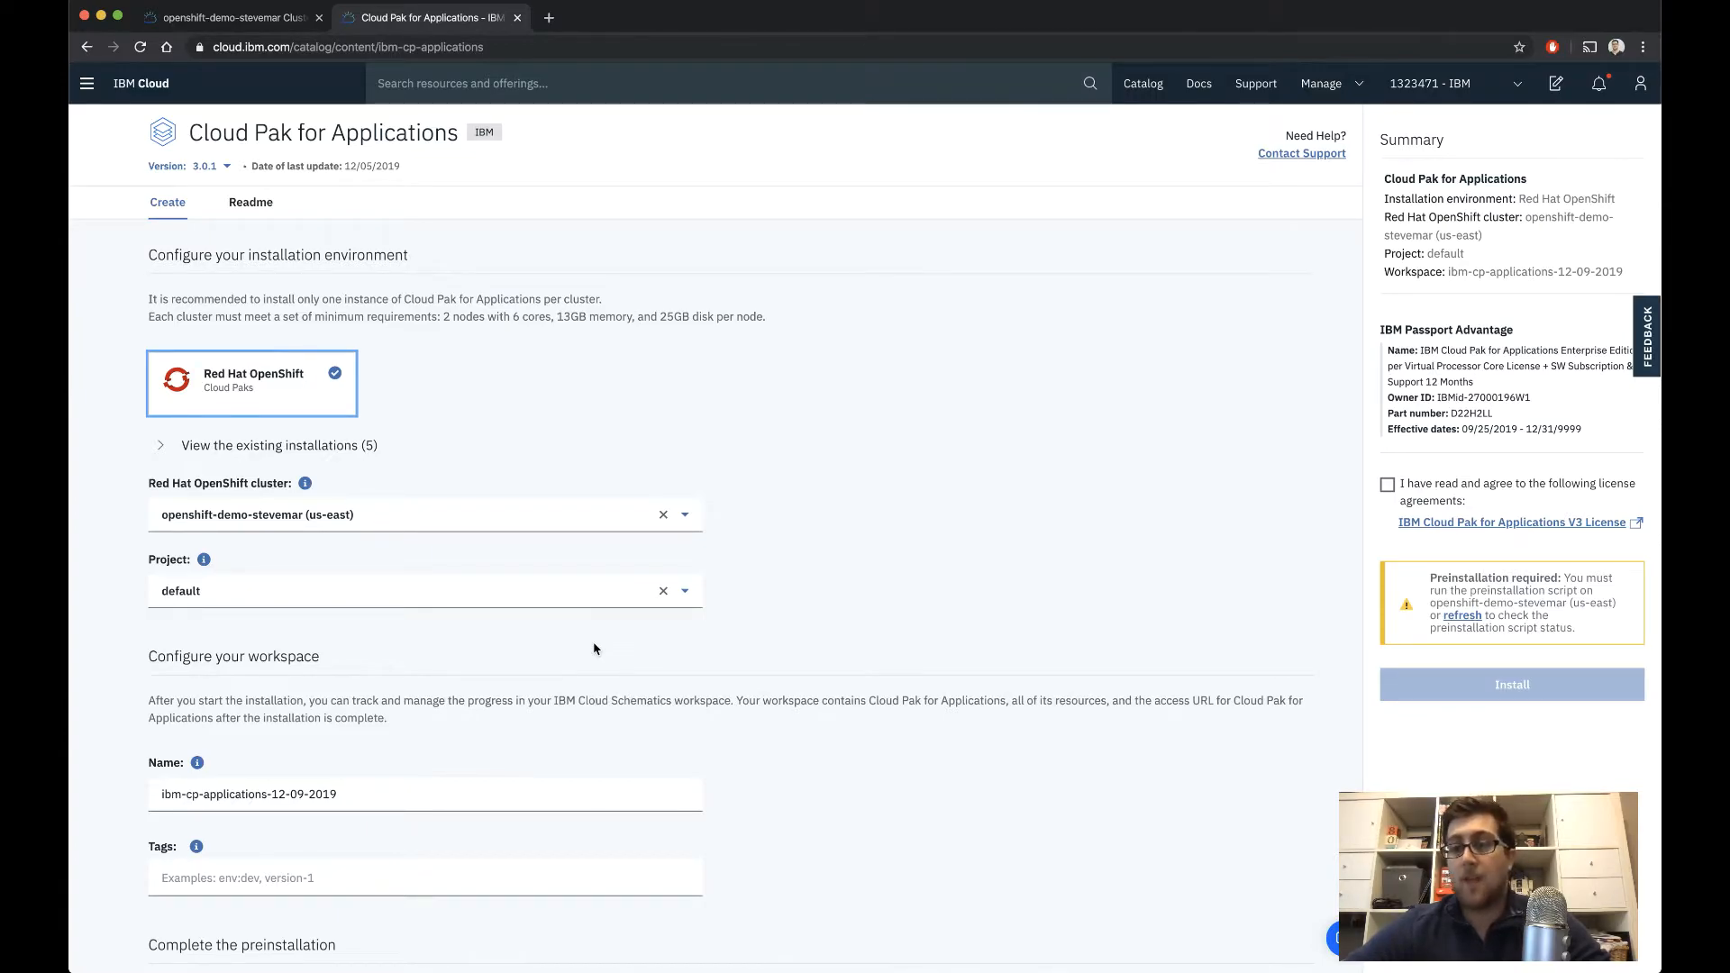
Run the preinstallation script on the selected cluster and install Cloud Pak for Applications with its license agreement accepted
scroll(594, 649, "down", 3)
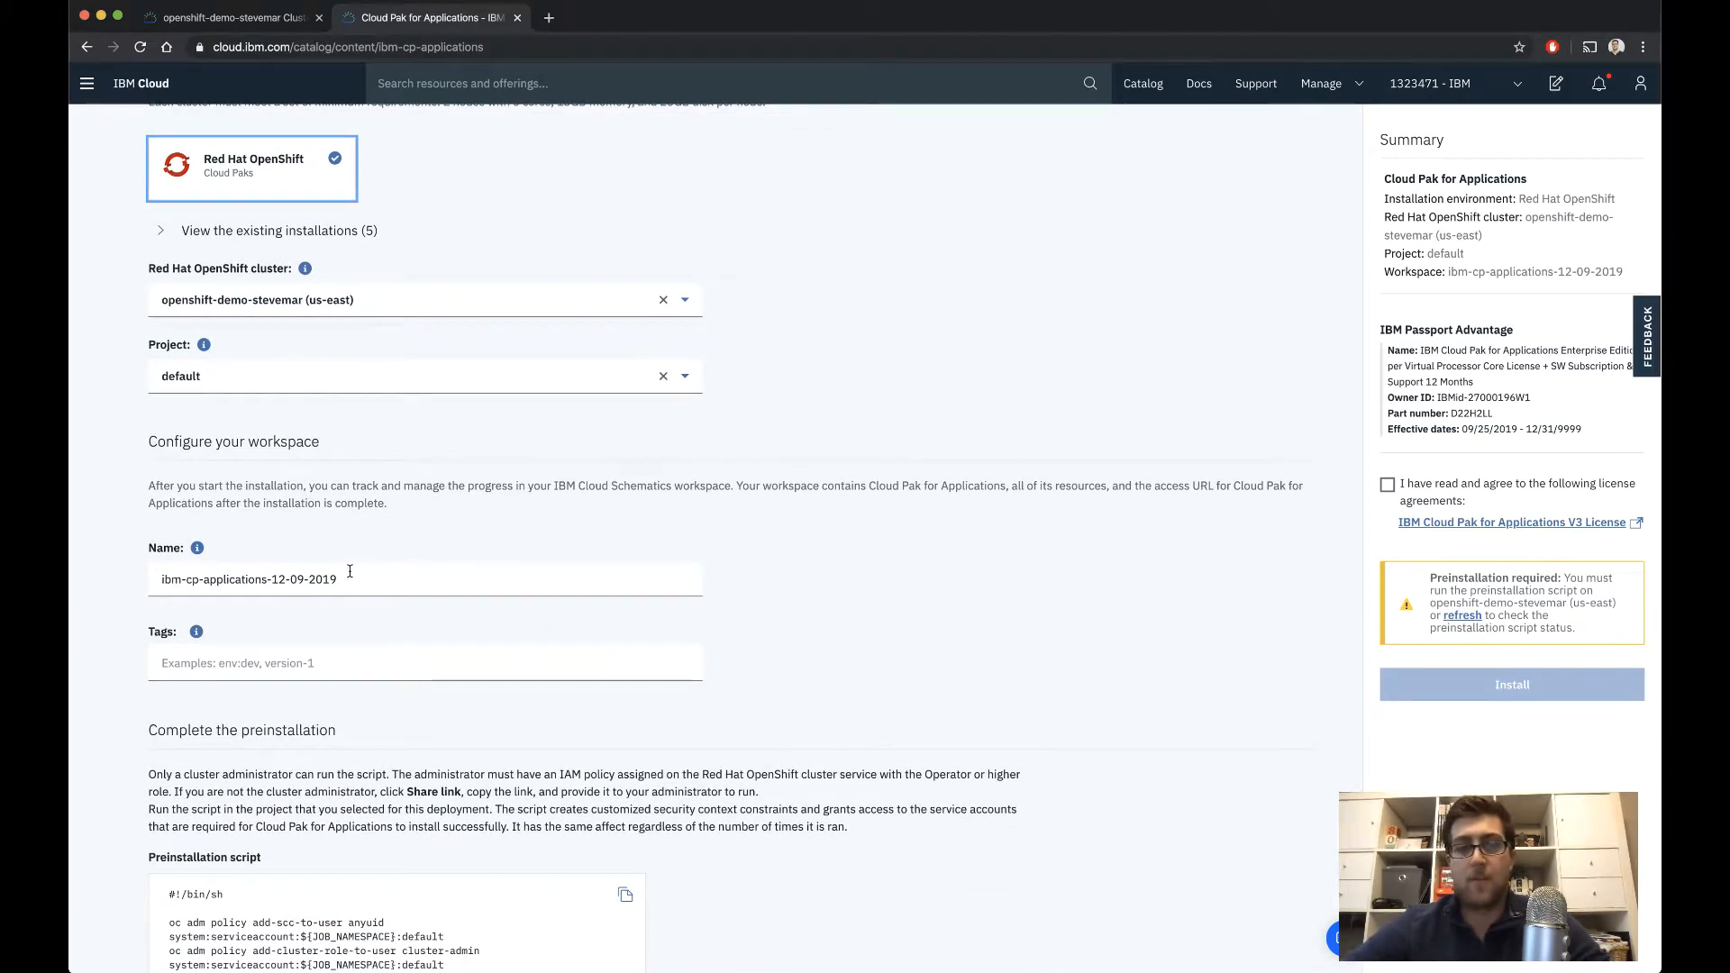
scroll(498, 587, "down", 5)
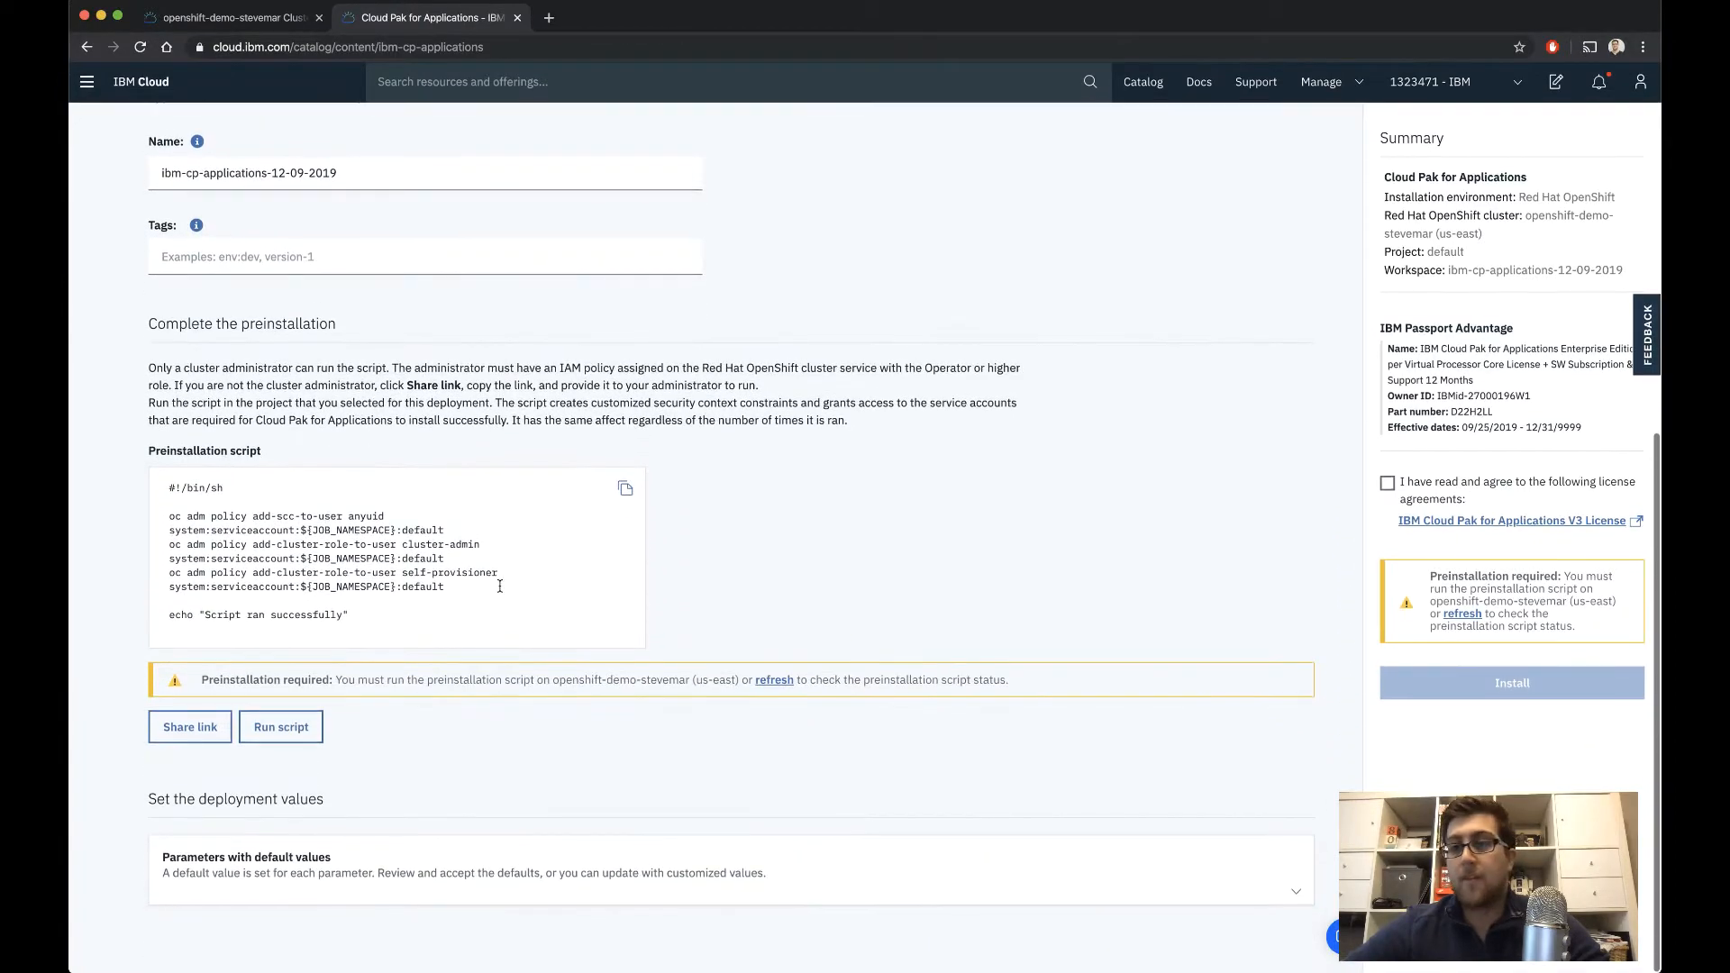
left_click(283, 736)
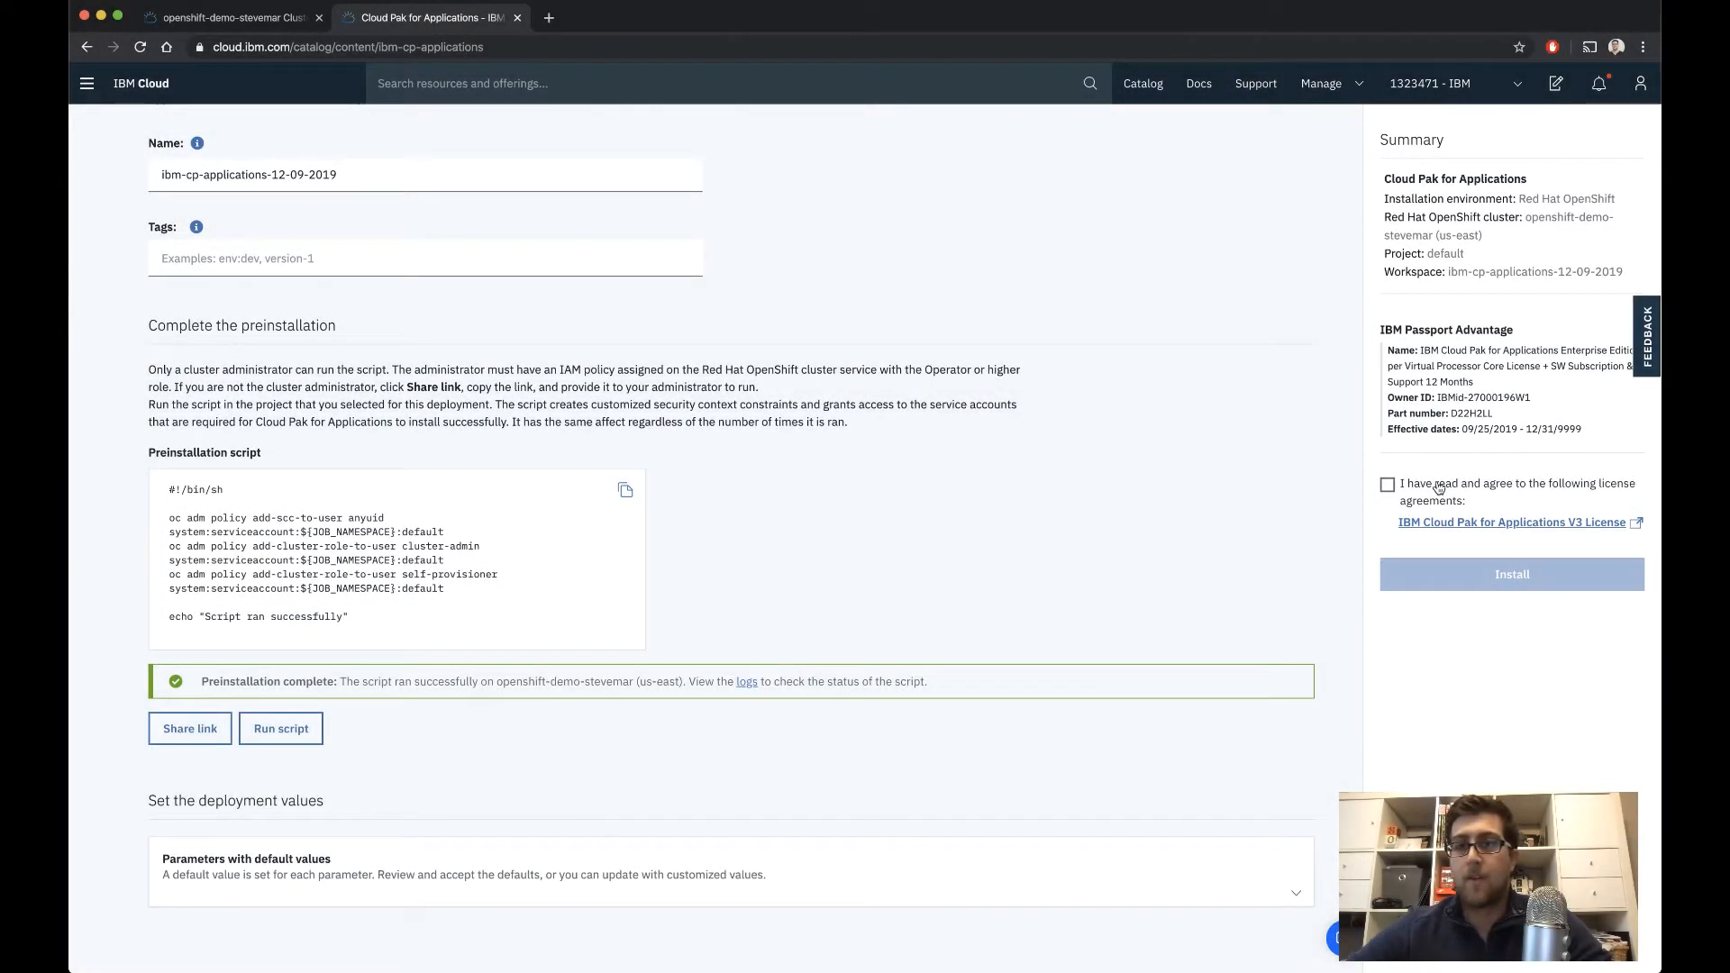
left_click(1439, 487)
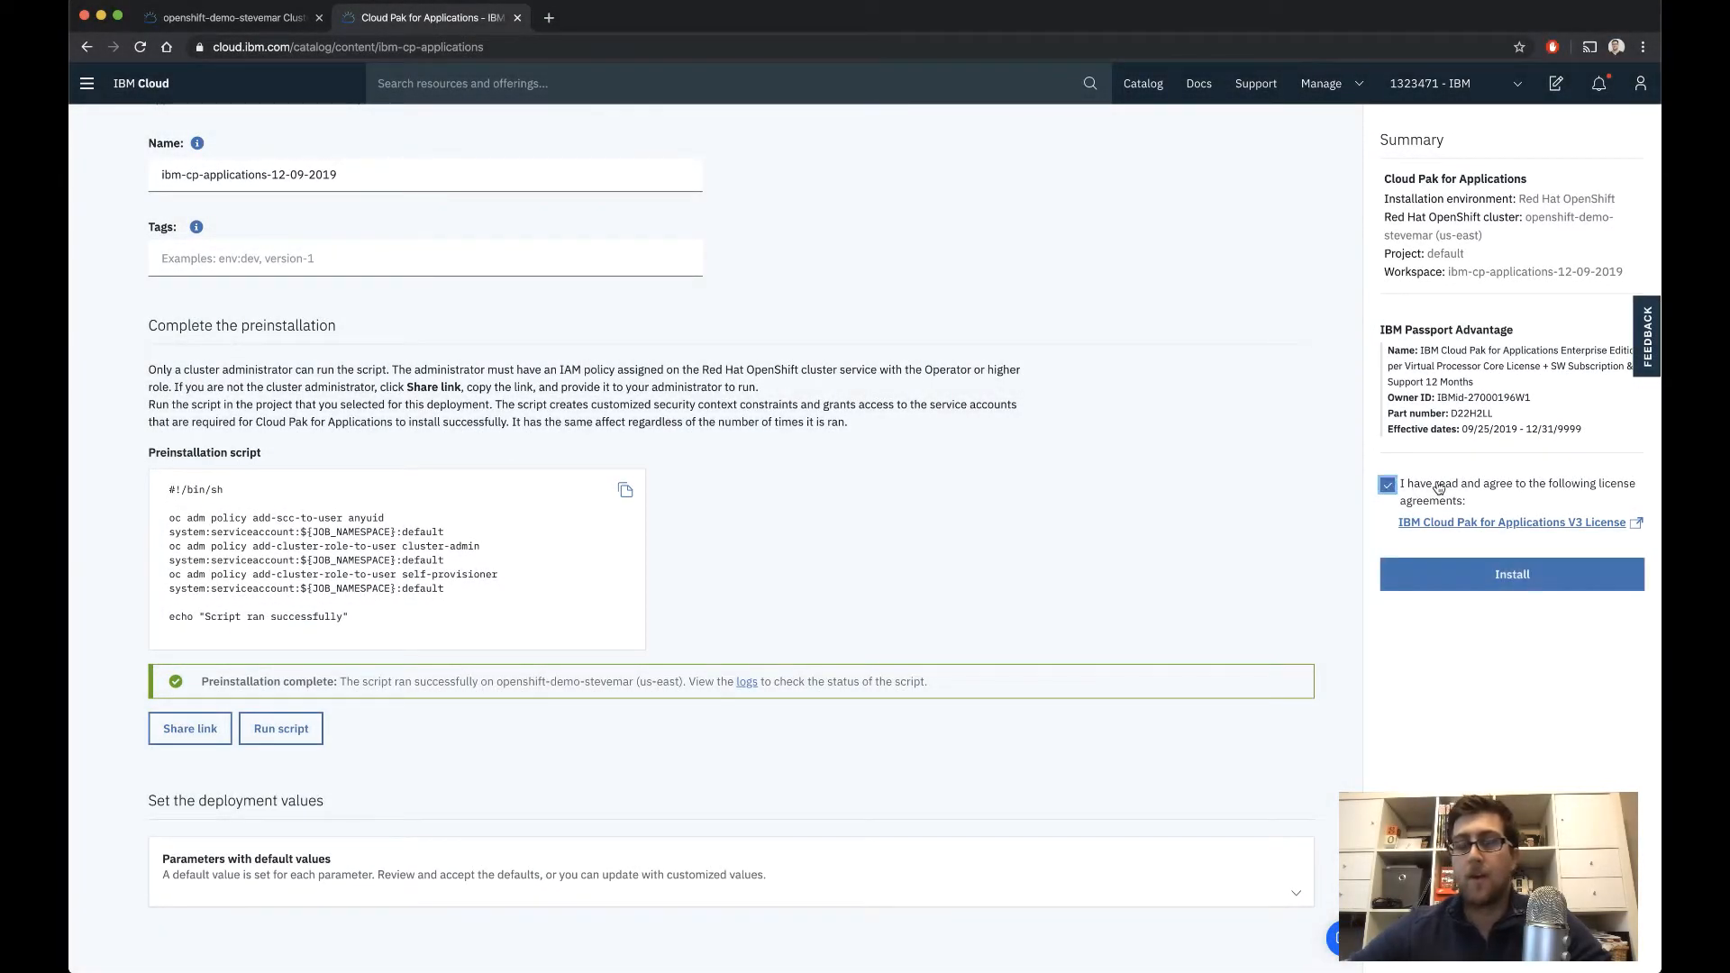
left_click(1459, 583)
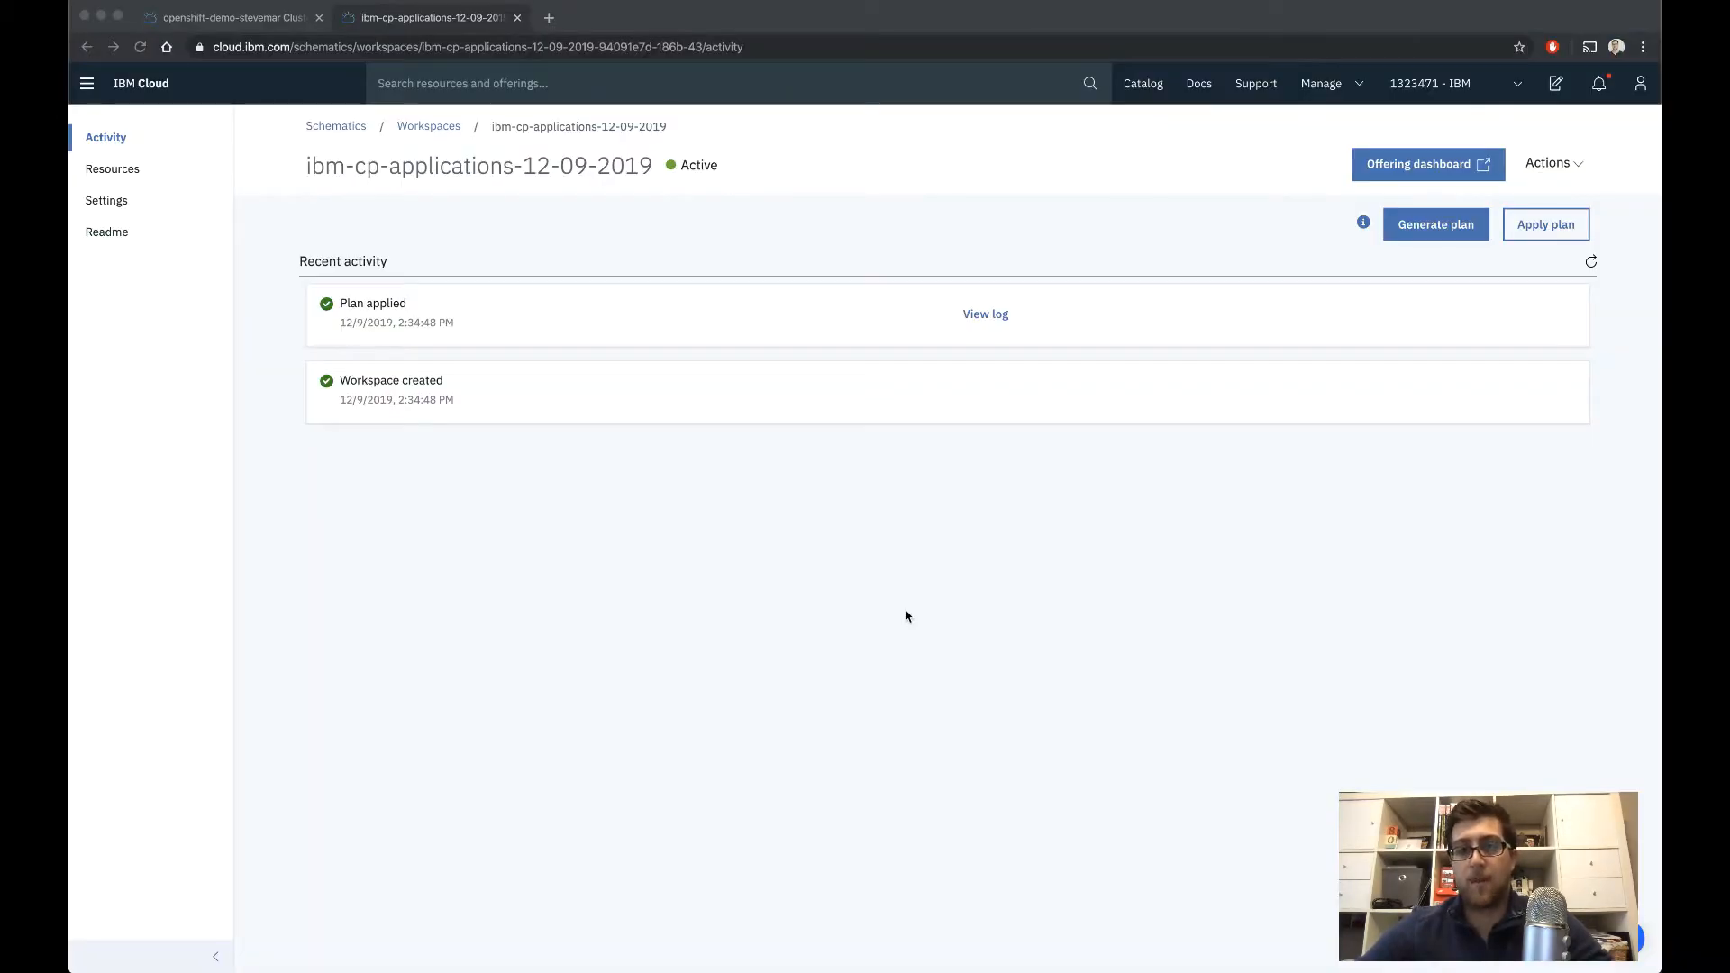
View the applied plan's log and open the kabanero project in the cluster's OpenShift web console
left_click(986, 315)
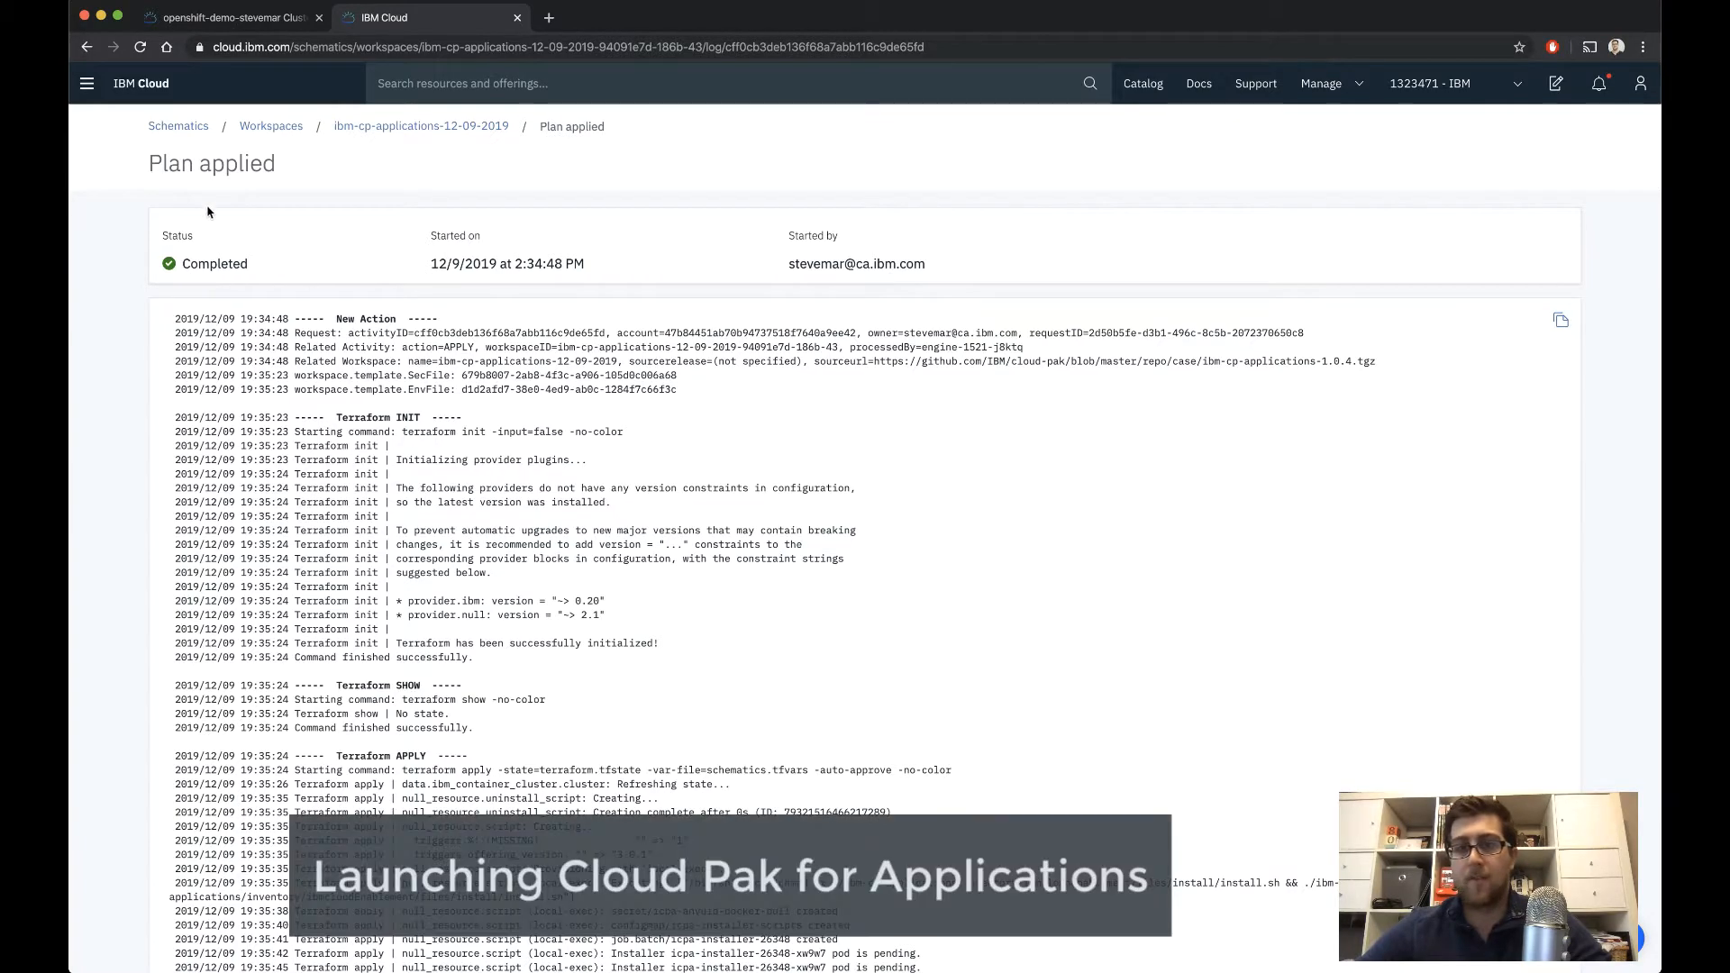
left_click(245, 16)
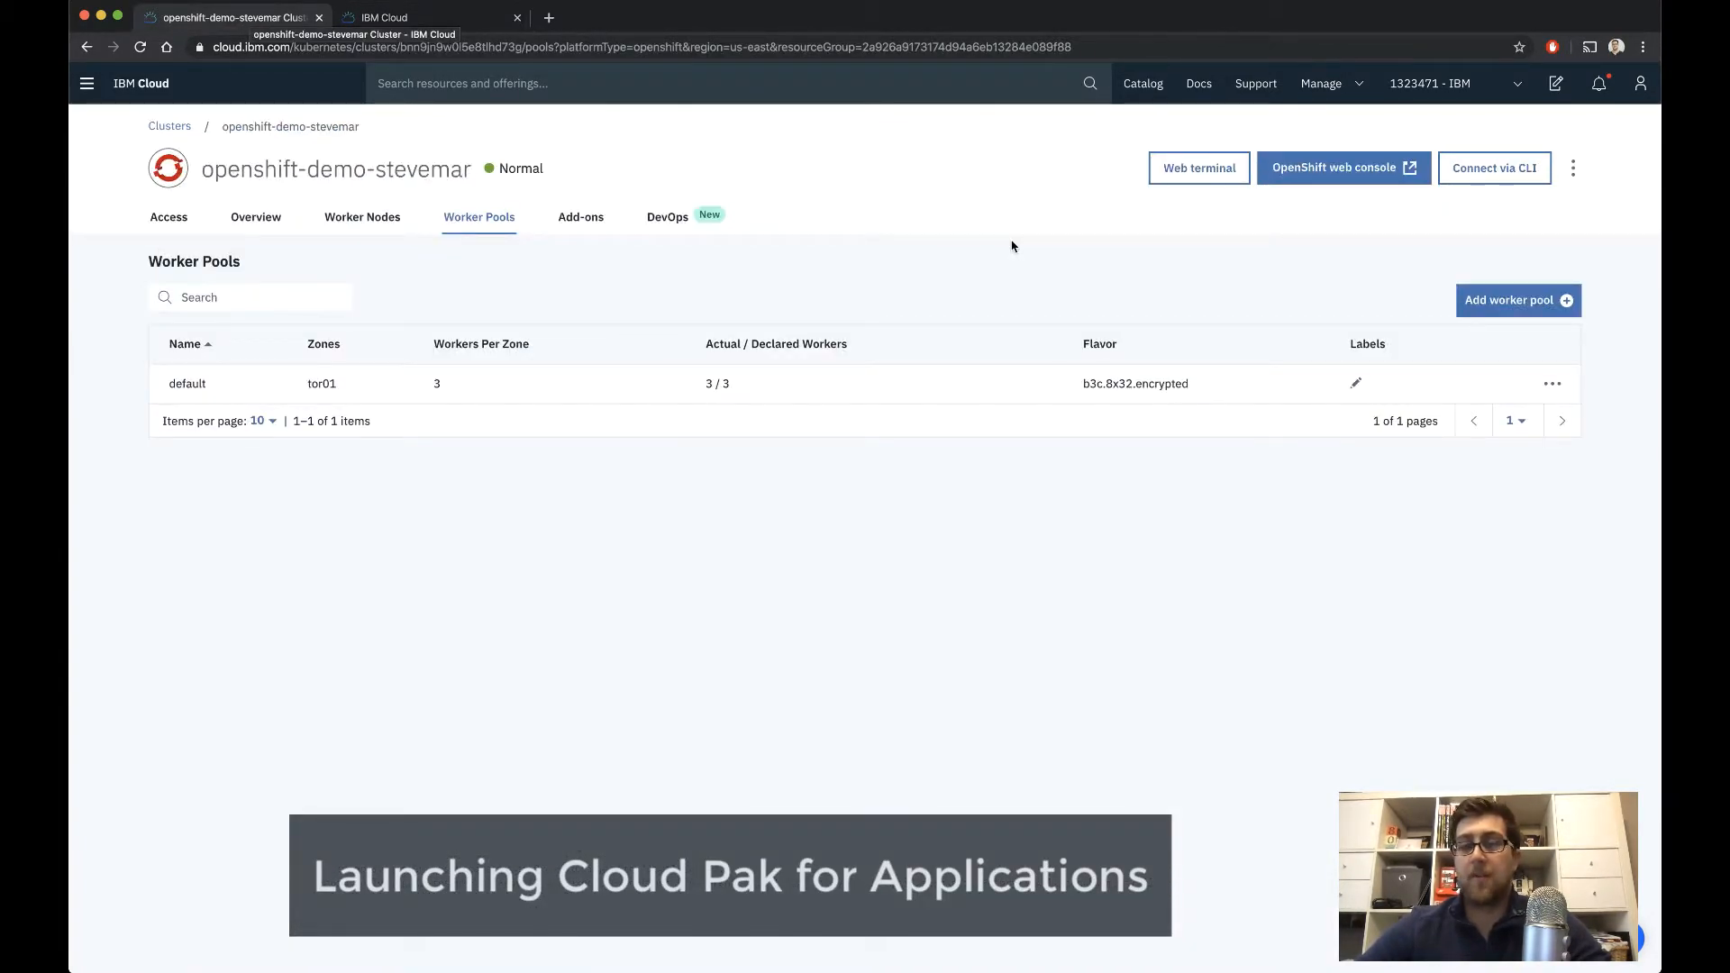
left_click(1364, 175)
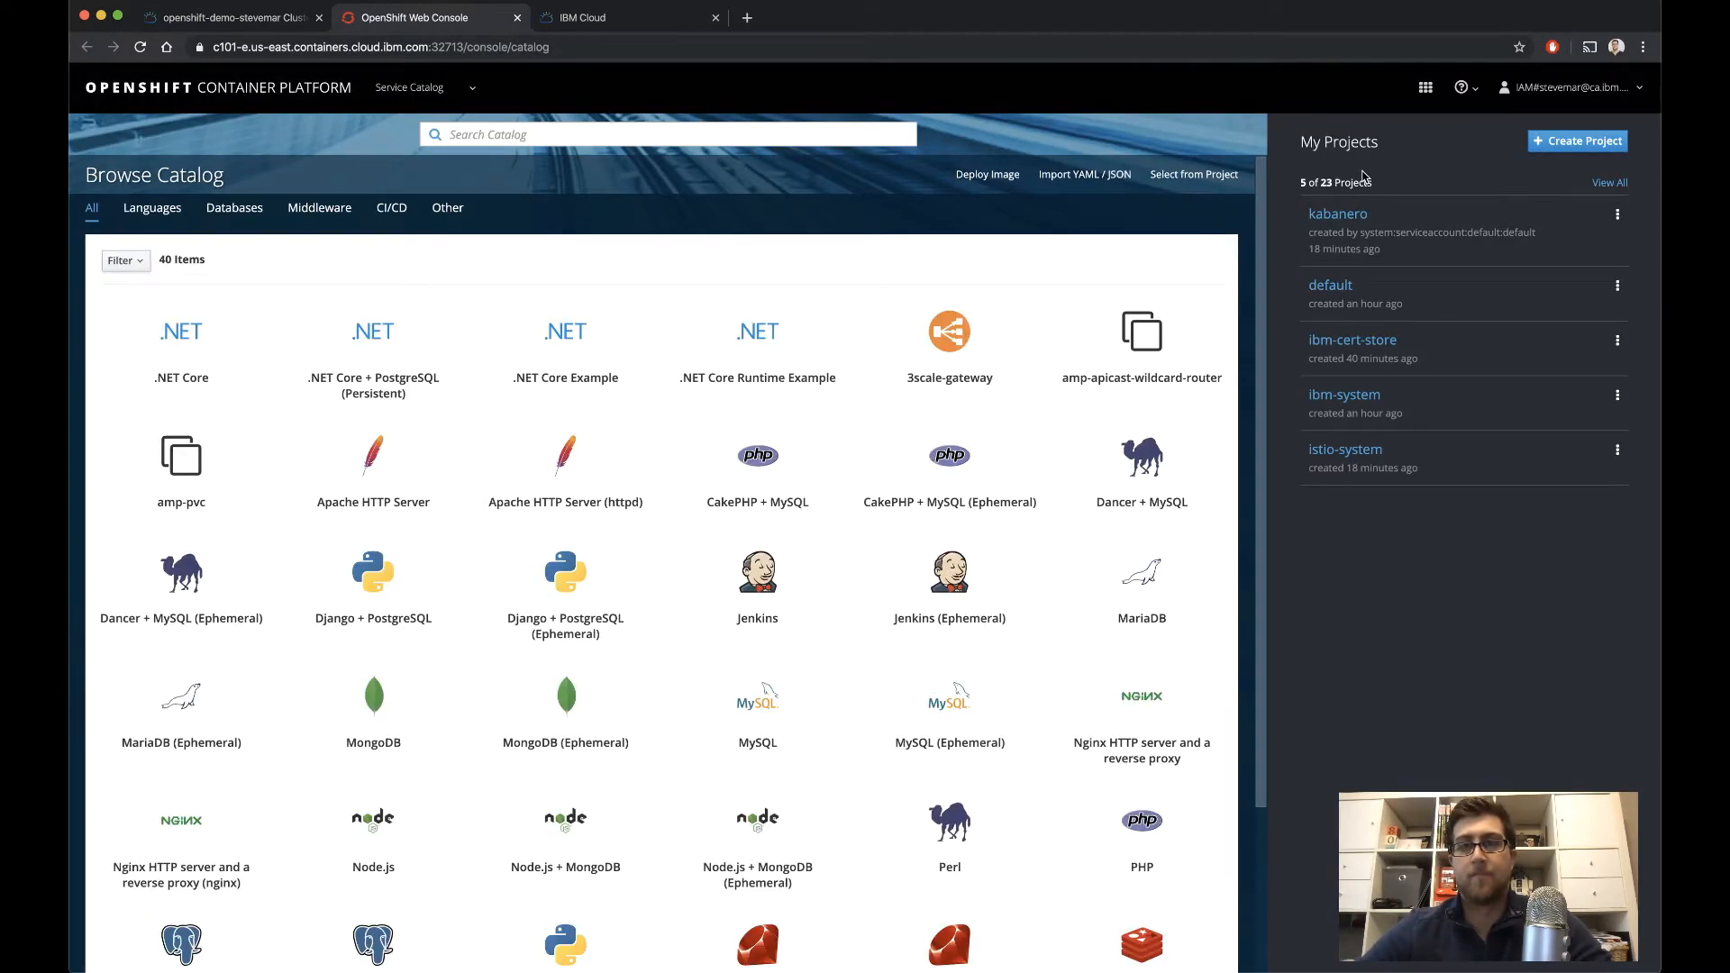
left_click(1338, 215)
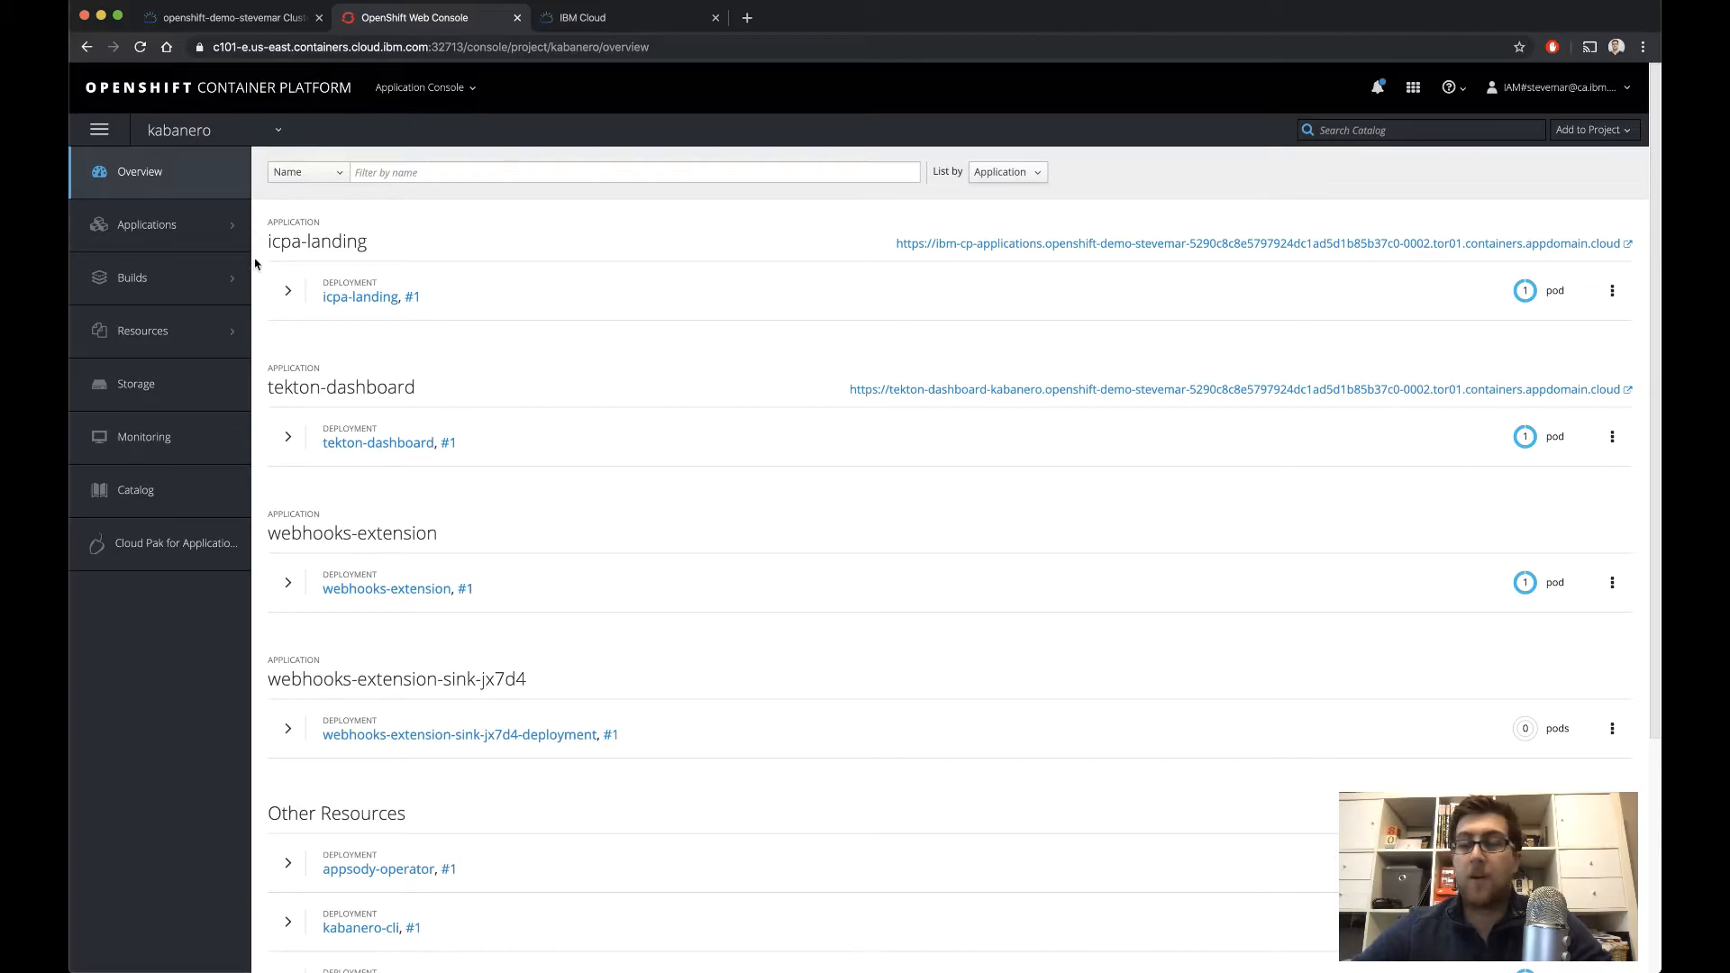
Open the Cloud Pak for Applications landing page from the kabanero project and look through its modernization and runtime sections
left_click(166, 558)
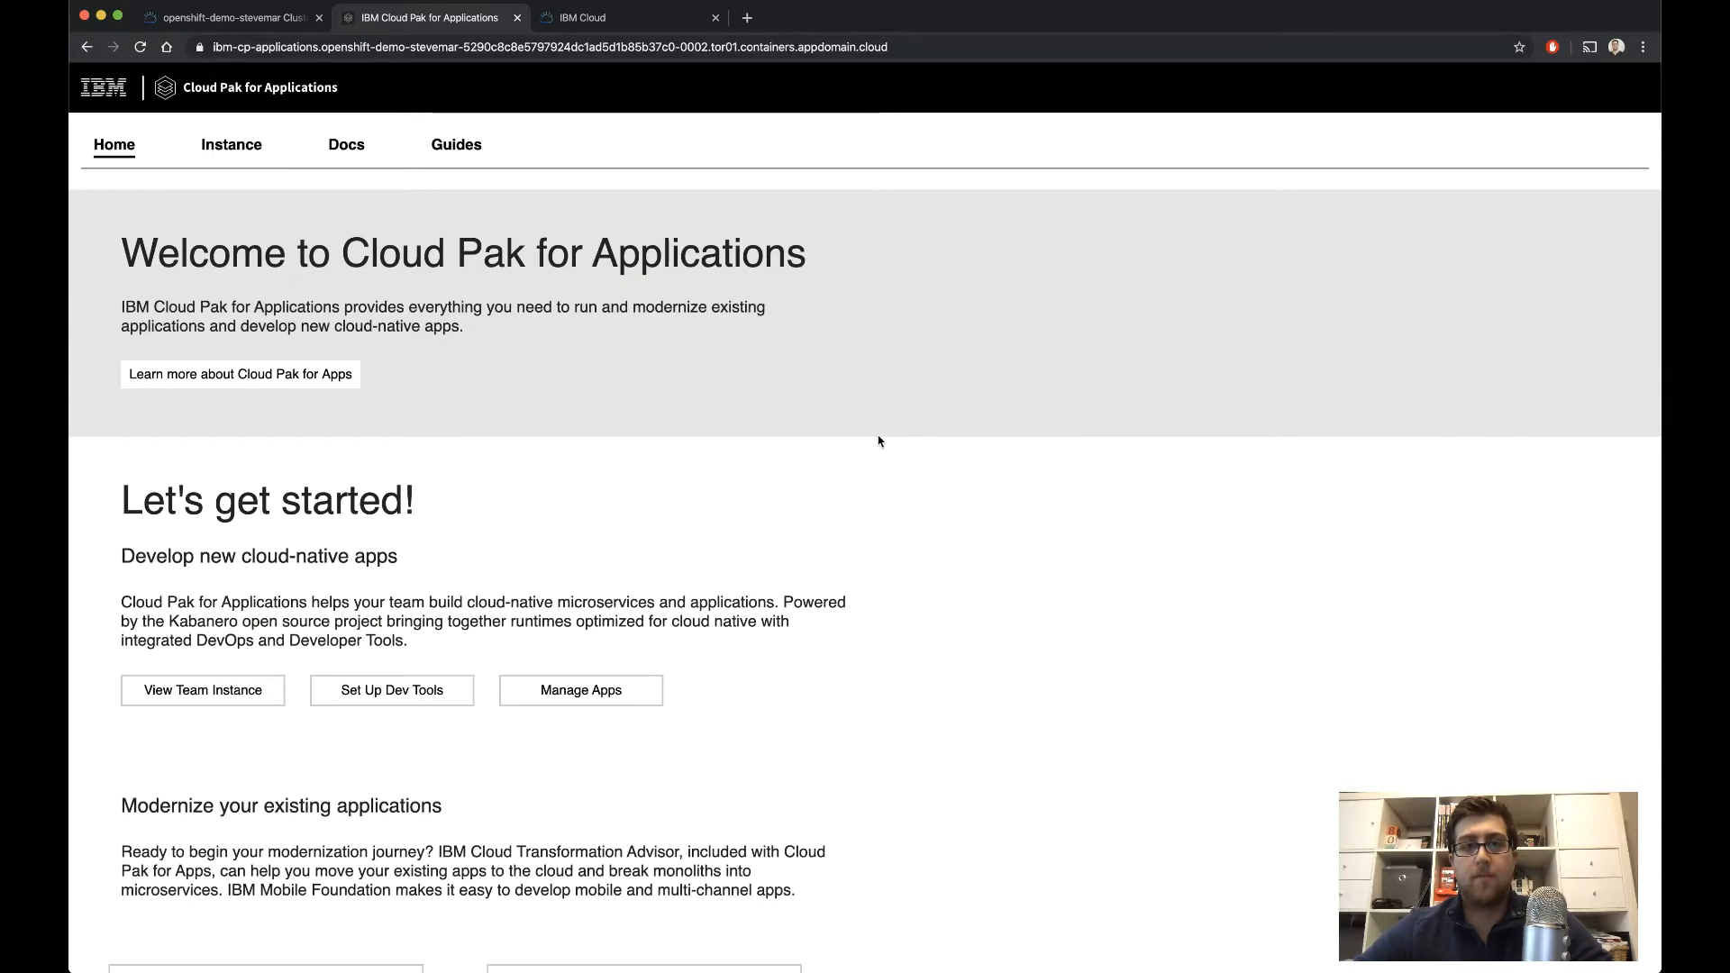
scroll(879, 442, "down", 4)
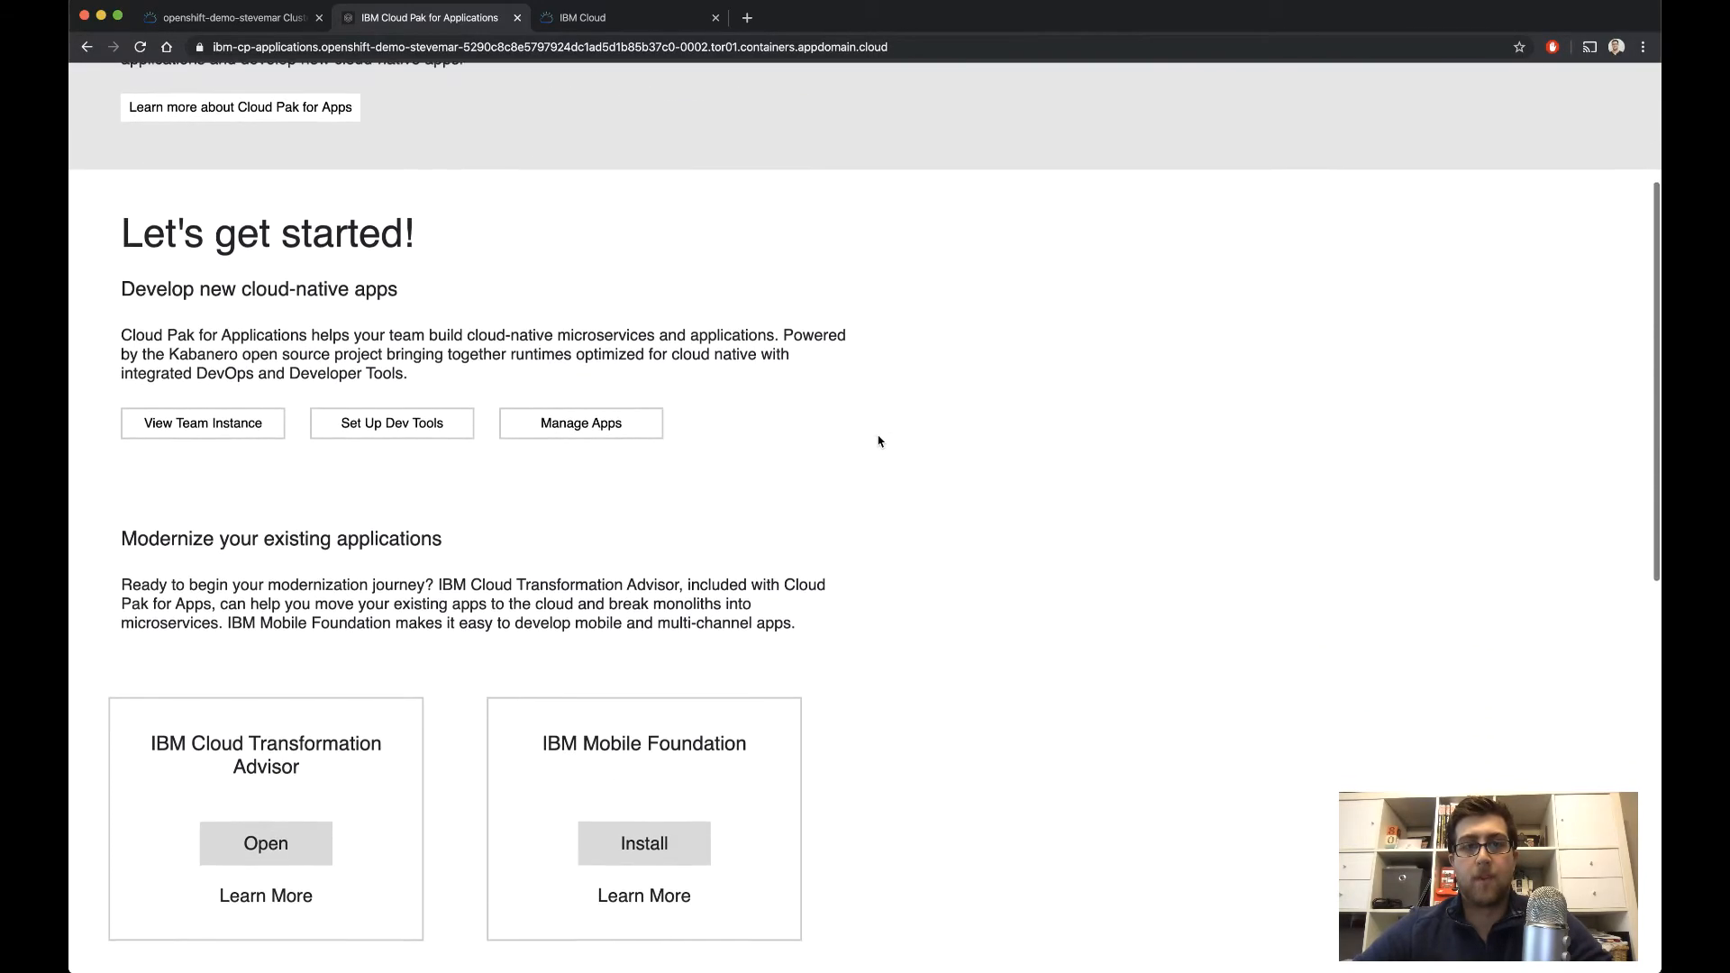
scroll(879, 442, "down", 4)
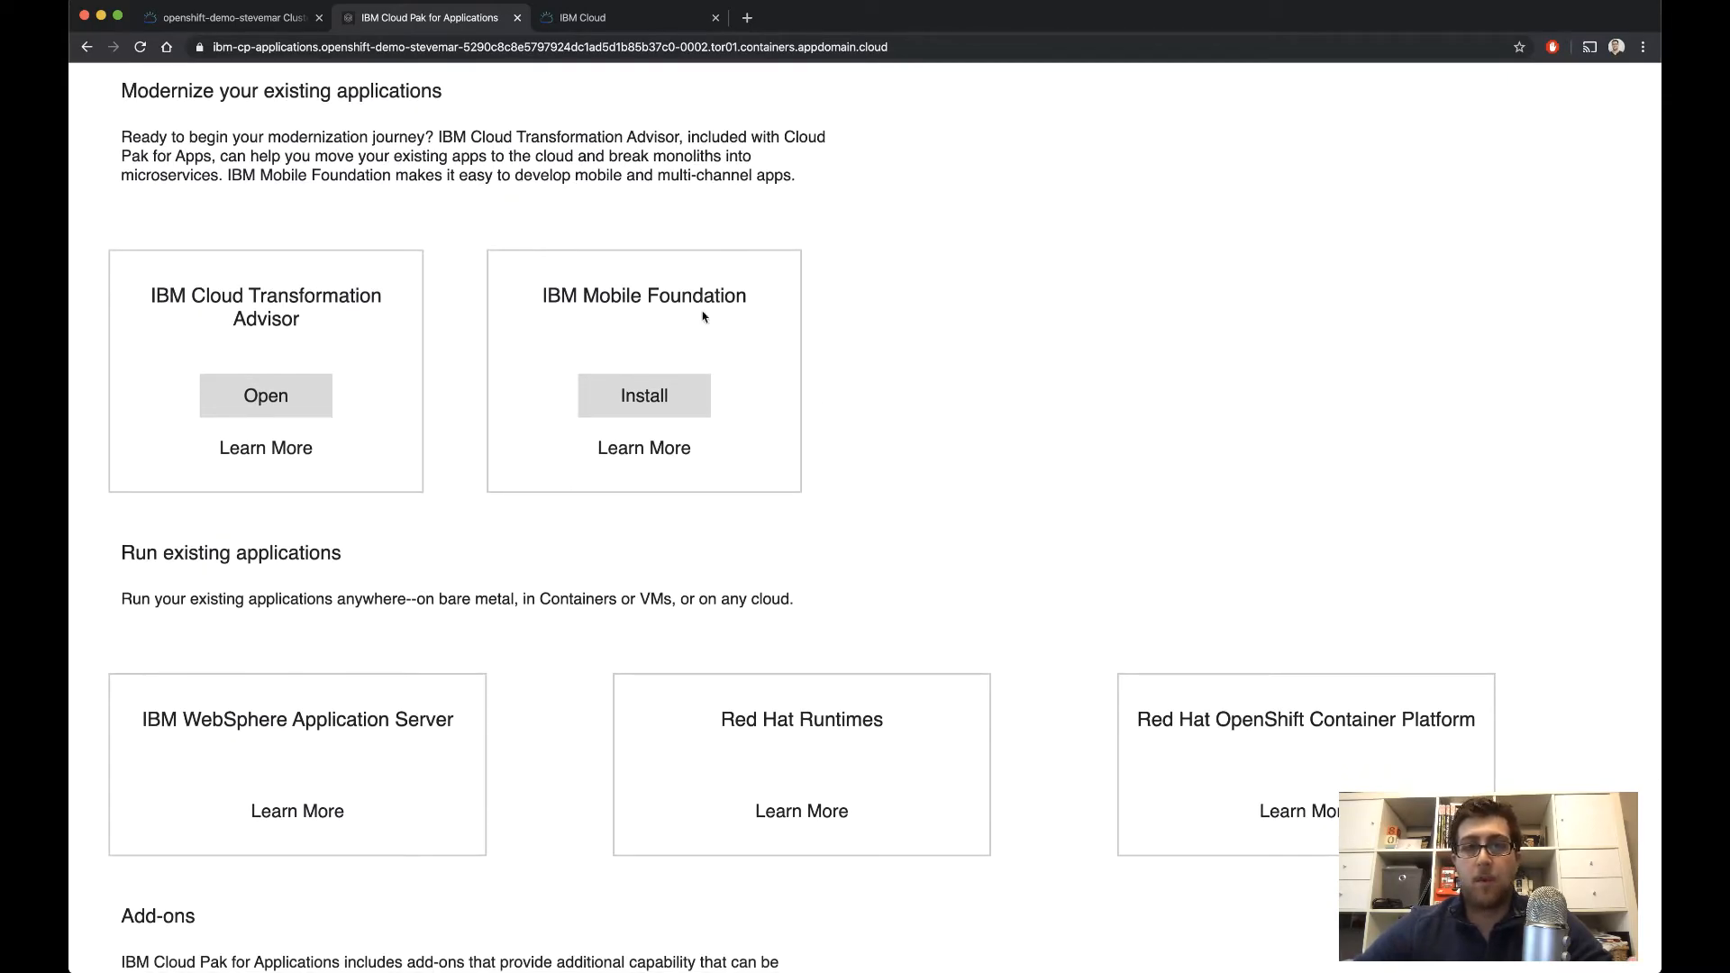
Look over the landing page's add-ons section, then view the documentation and the list of developer guides
scroll(418, 723, "down", 5)
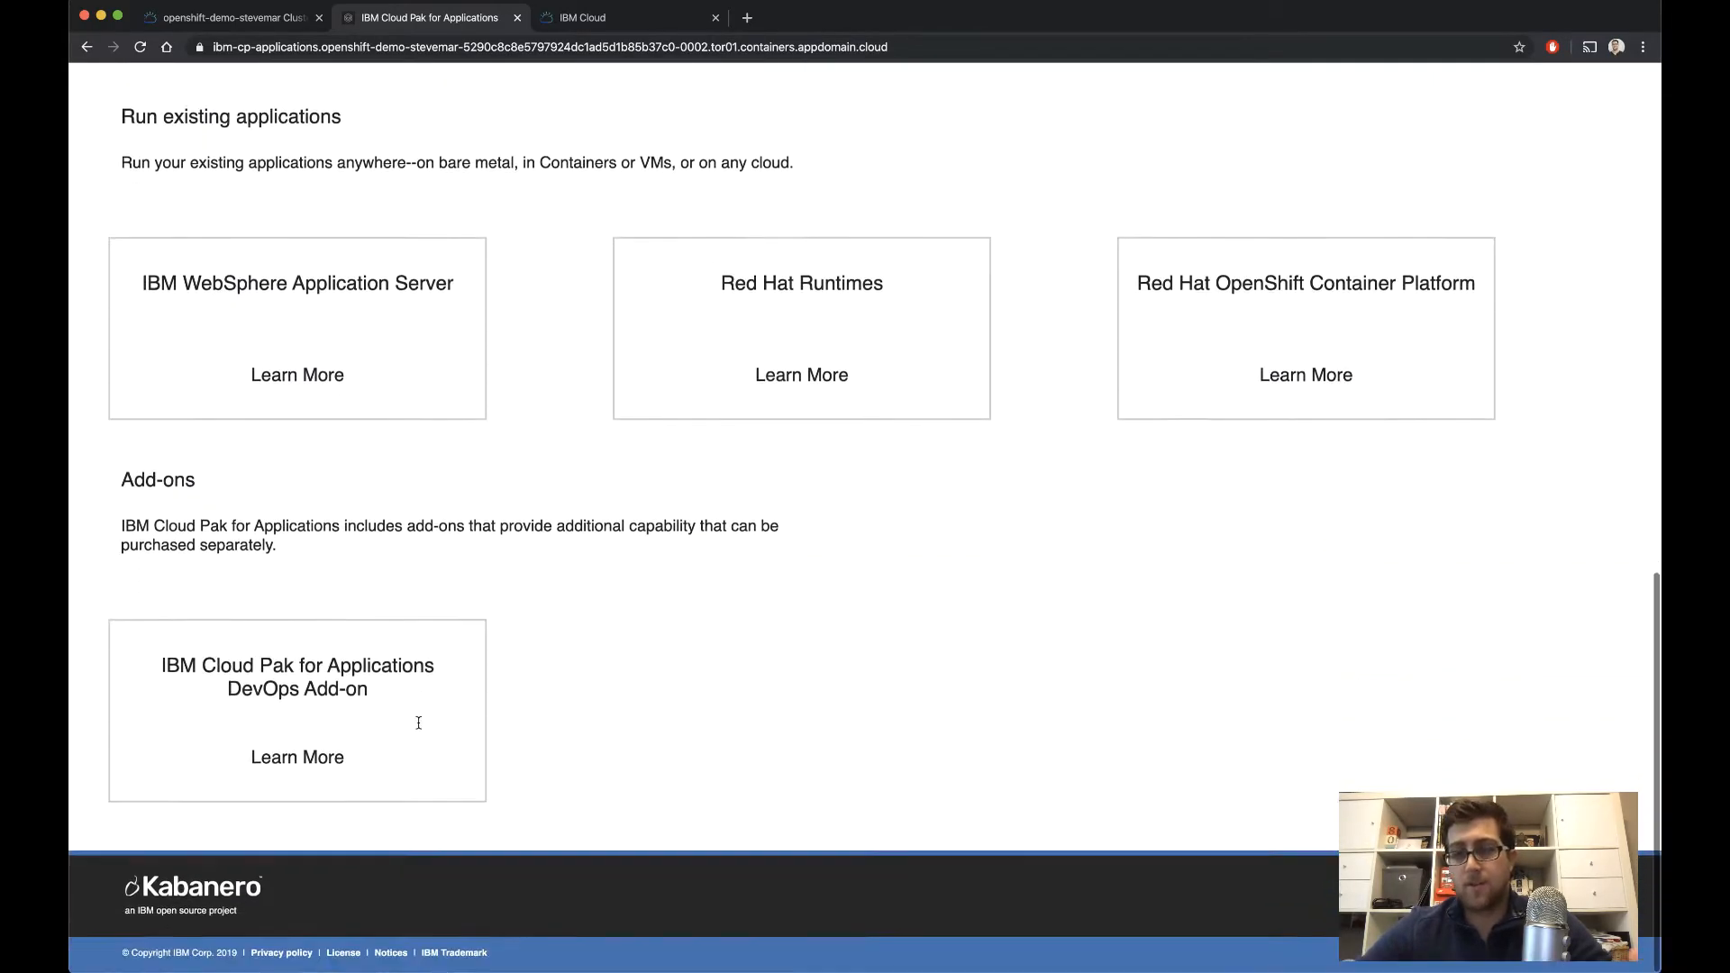
scroll(620, 600, "up", 12)
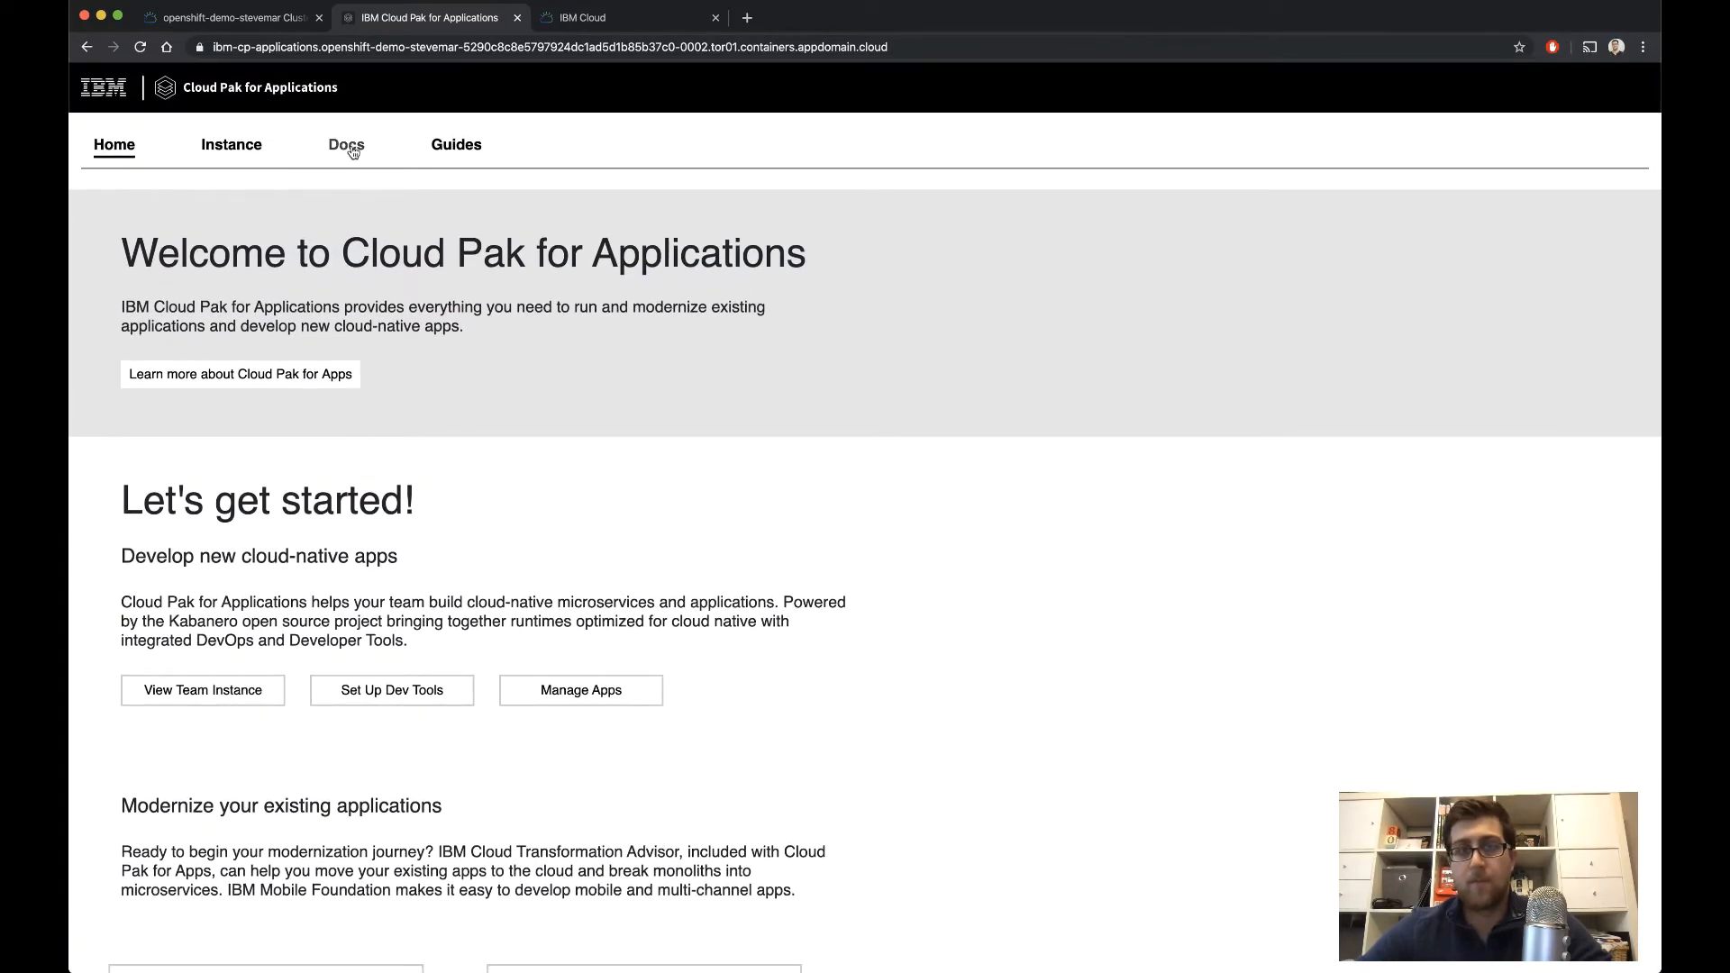
left_click(346, 146)
left_click(462, 147)
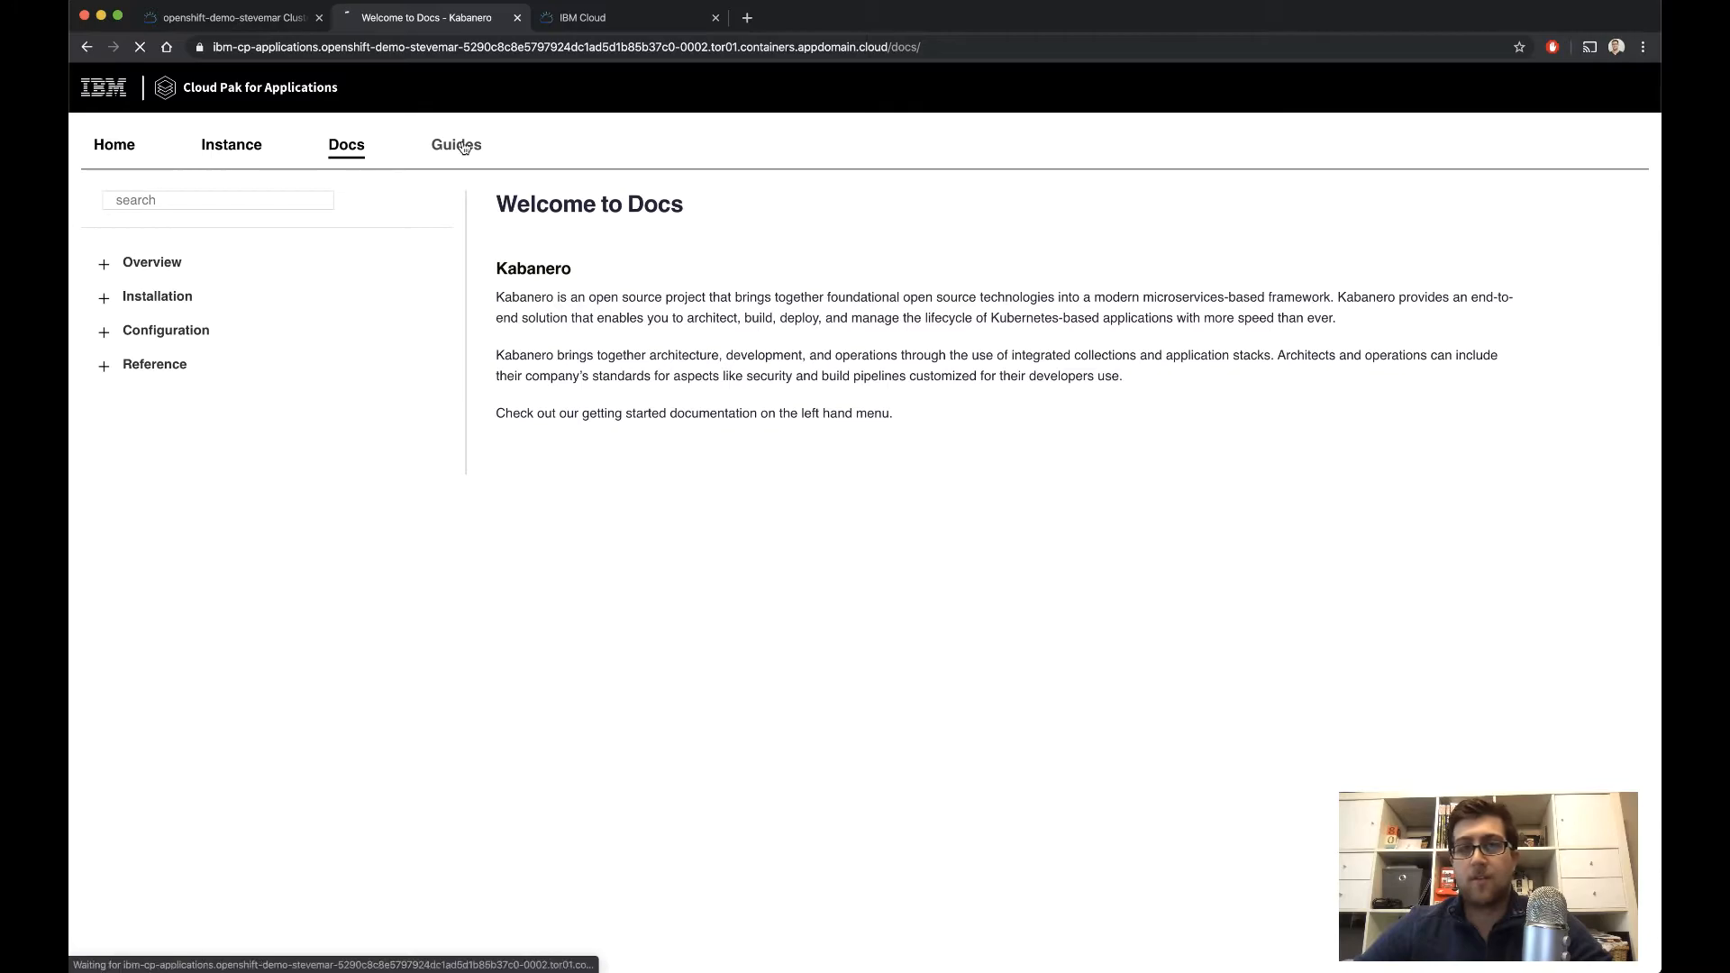
View the kabanero instance details and examine its collection hub URLs, management CLI endpoint and collections list
left_click(238, 153)
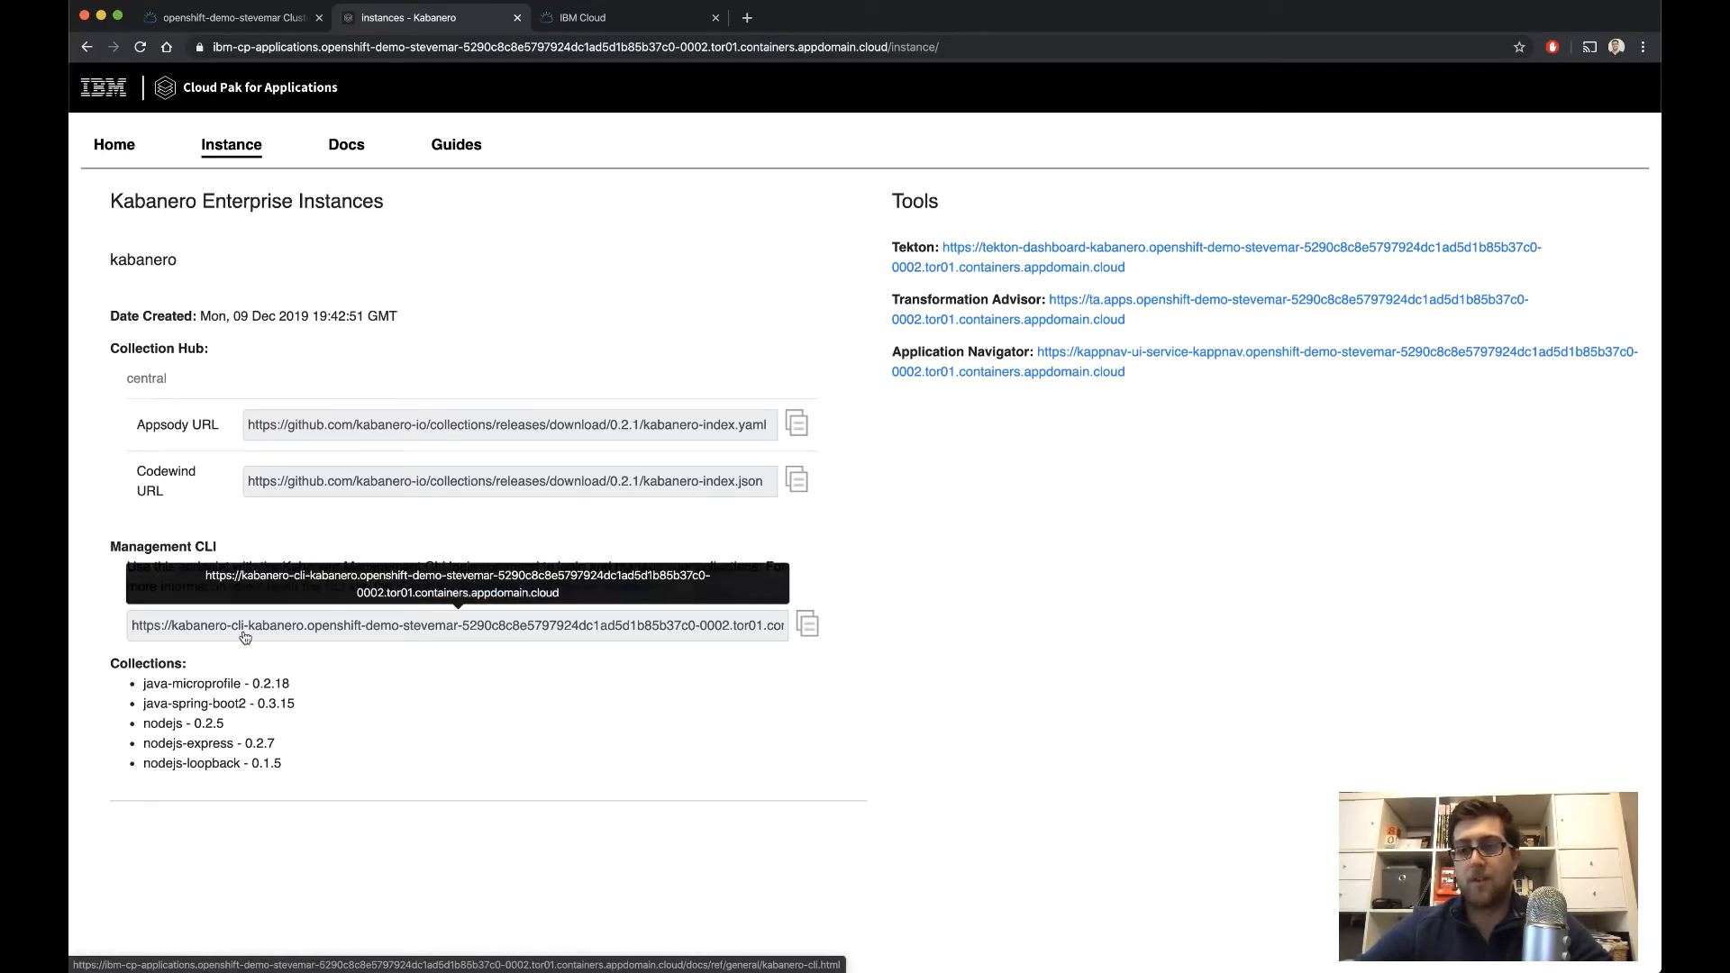
left_click_drag(166, 683, 269, 766)
left_click(268, 767)
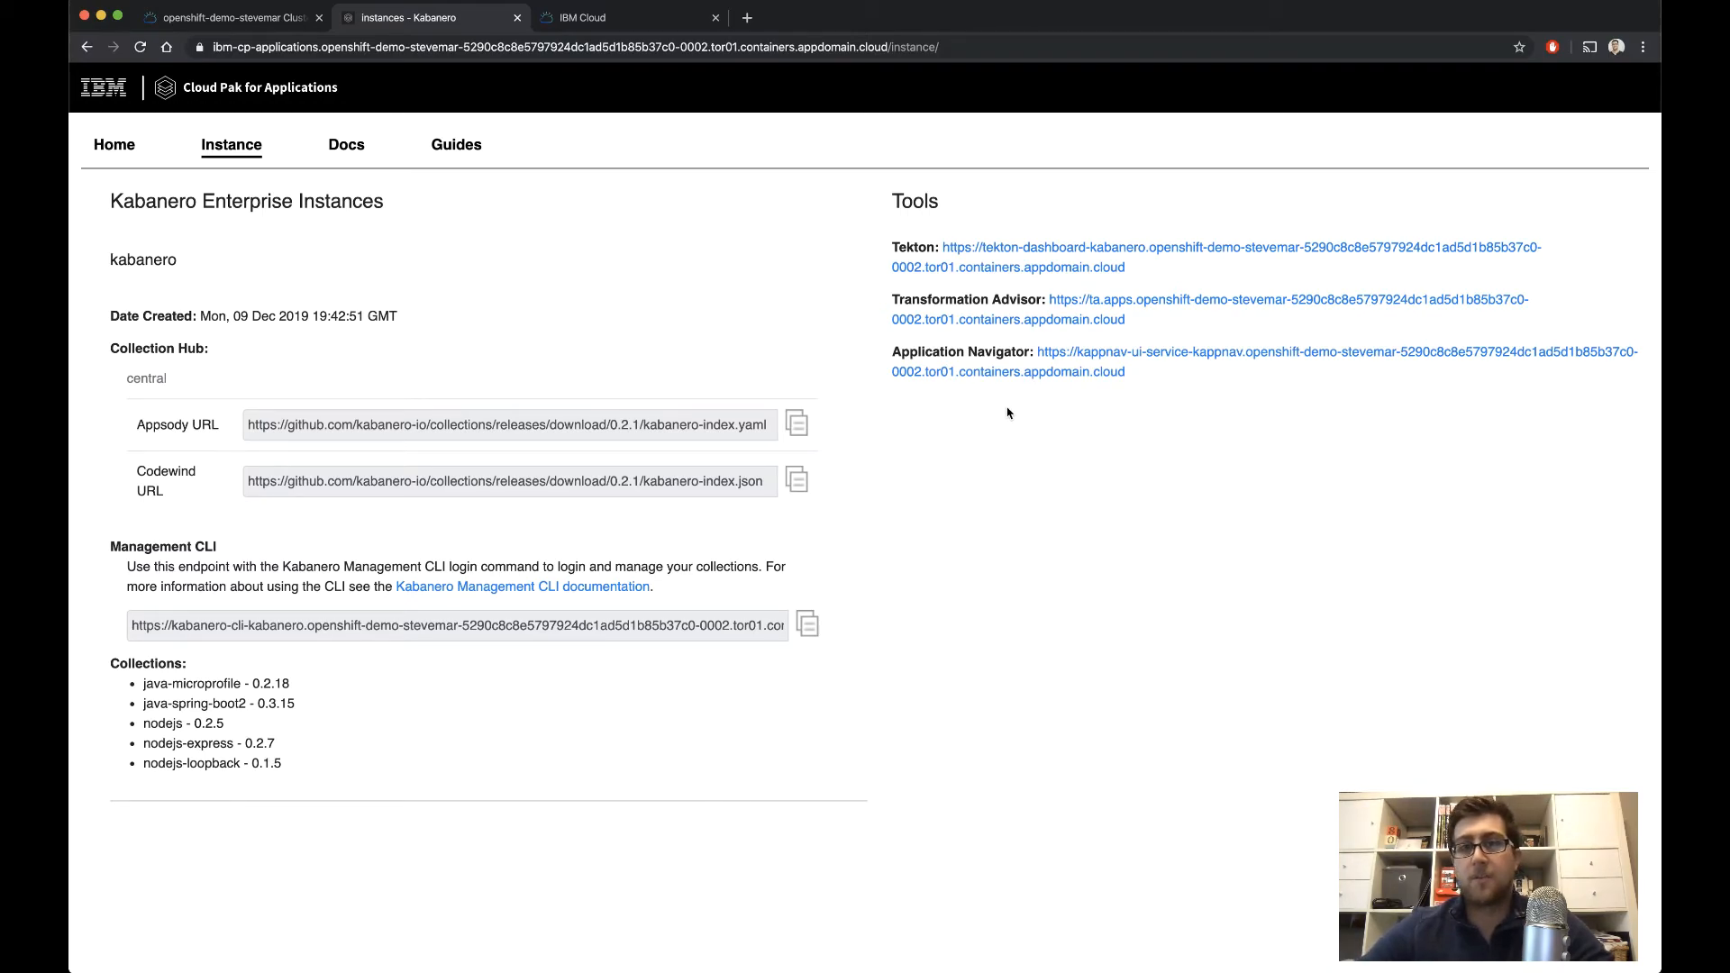
Open the instance's Transformation Advisor and Application Navigator tools one after the other, closing each after viewing it
left_click(1091, 309)
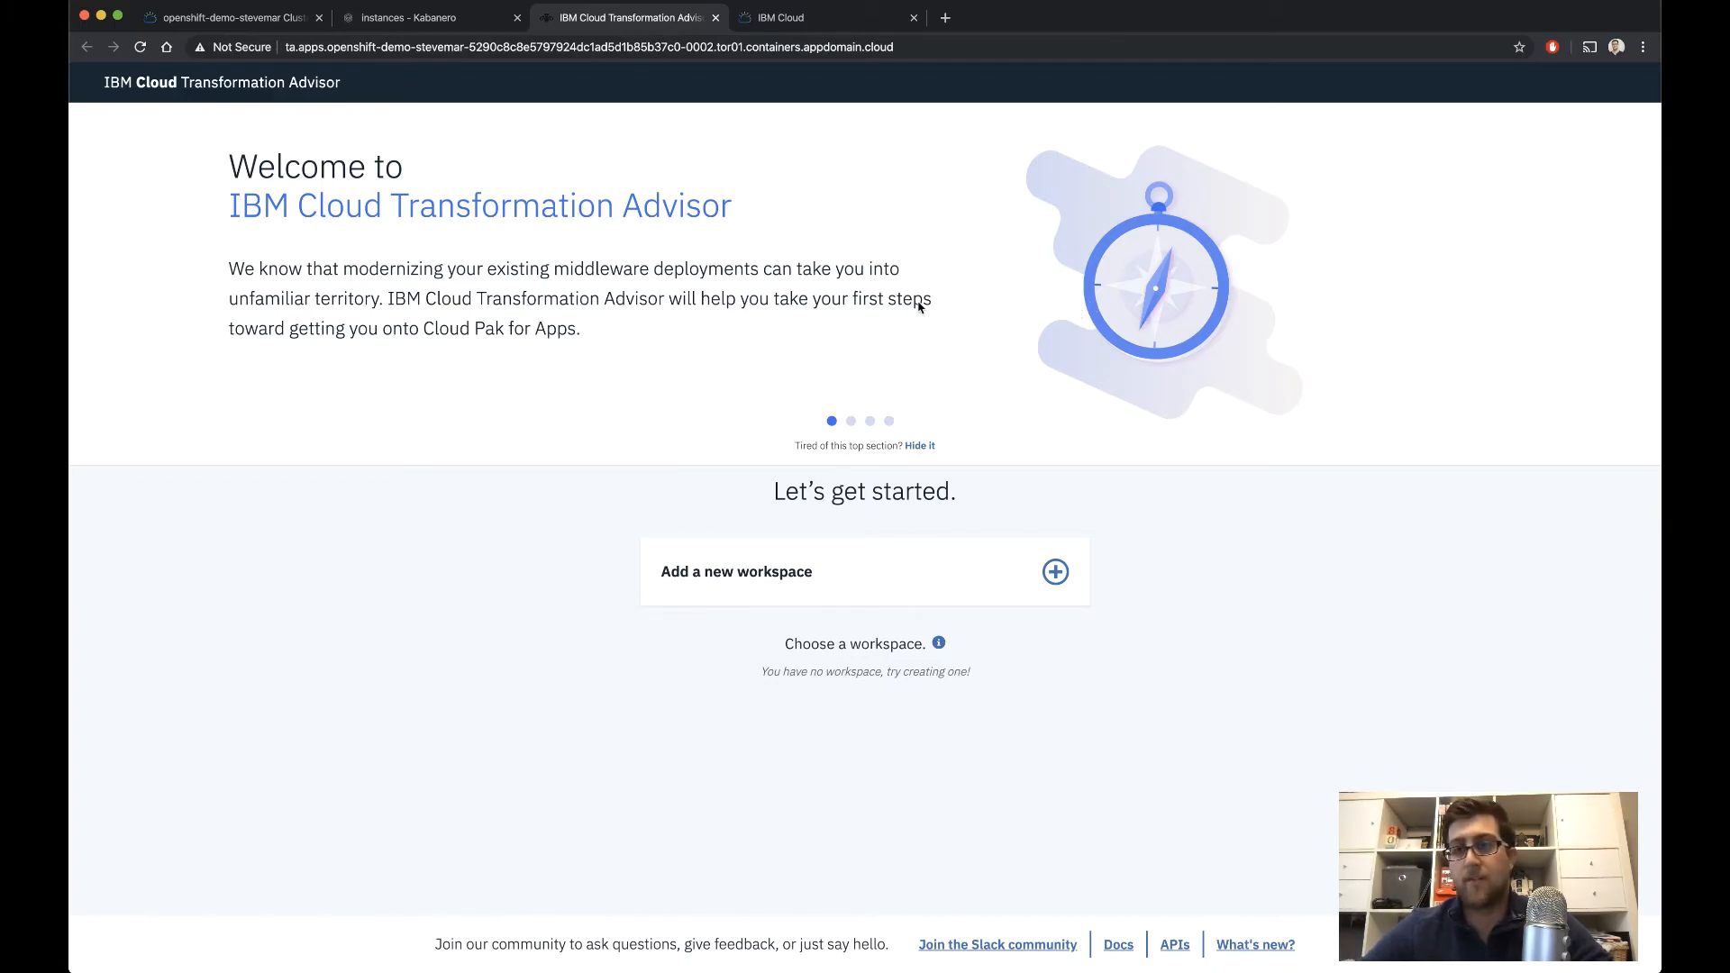
left_click(715, 18)
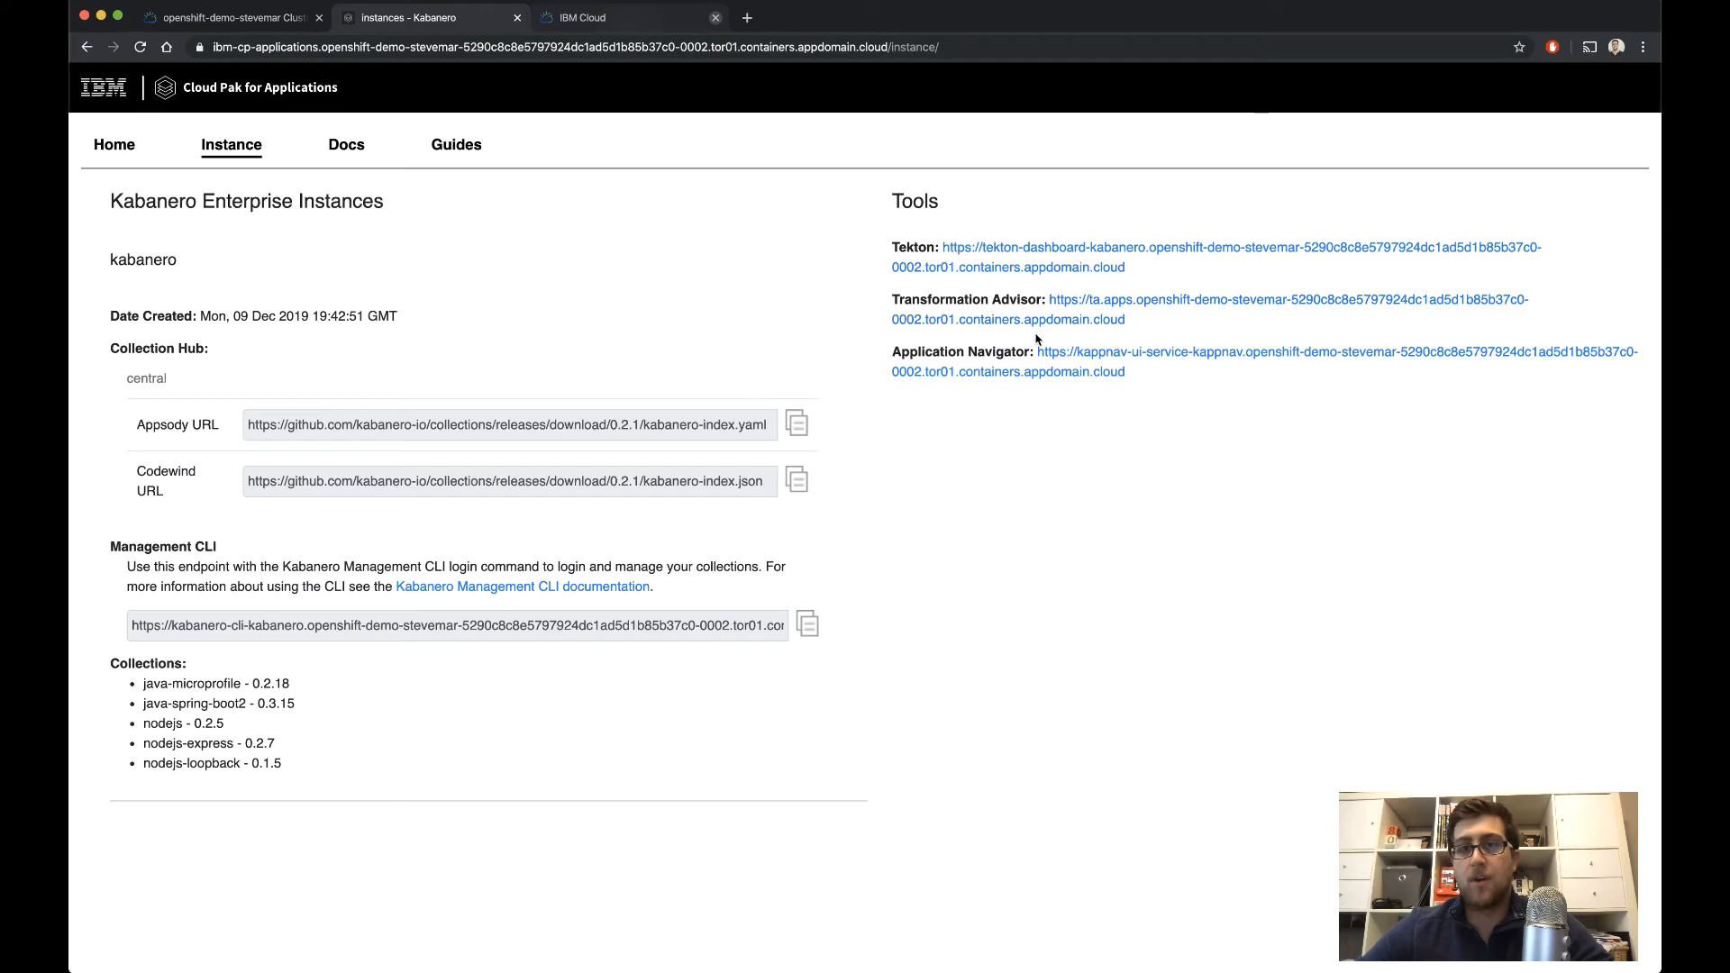
left_click(1061, 356)
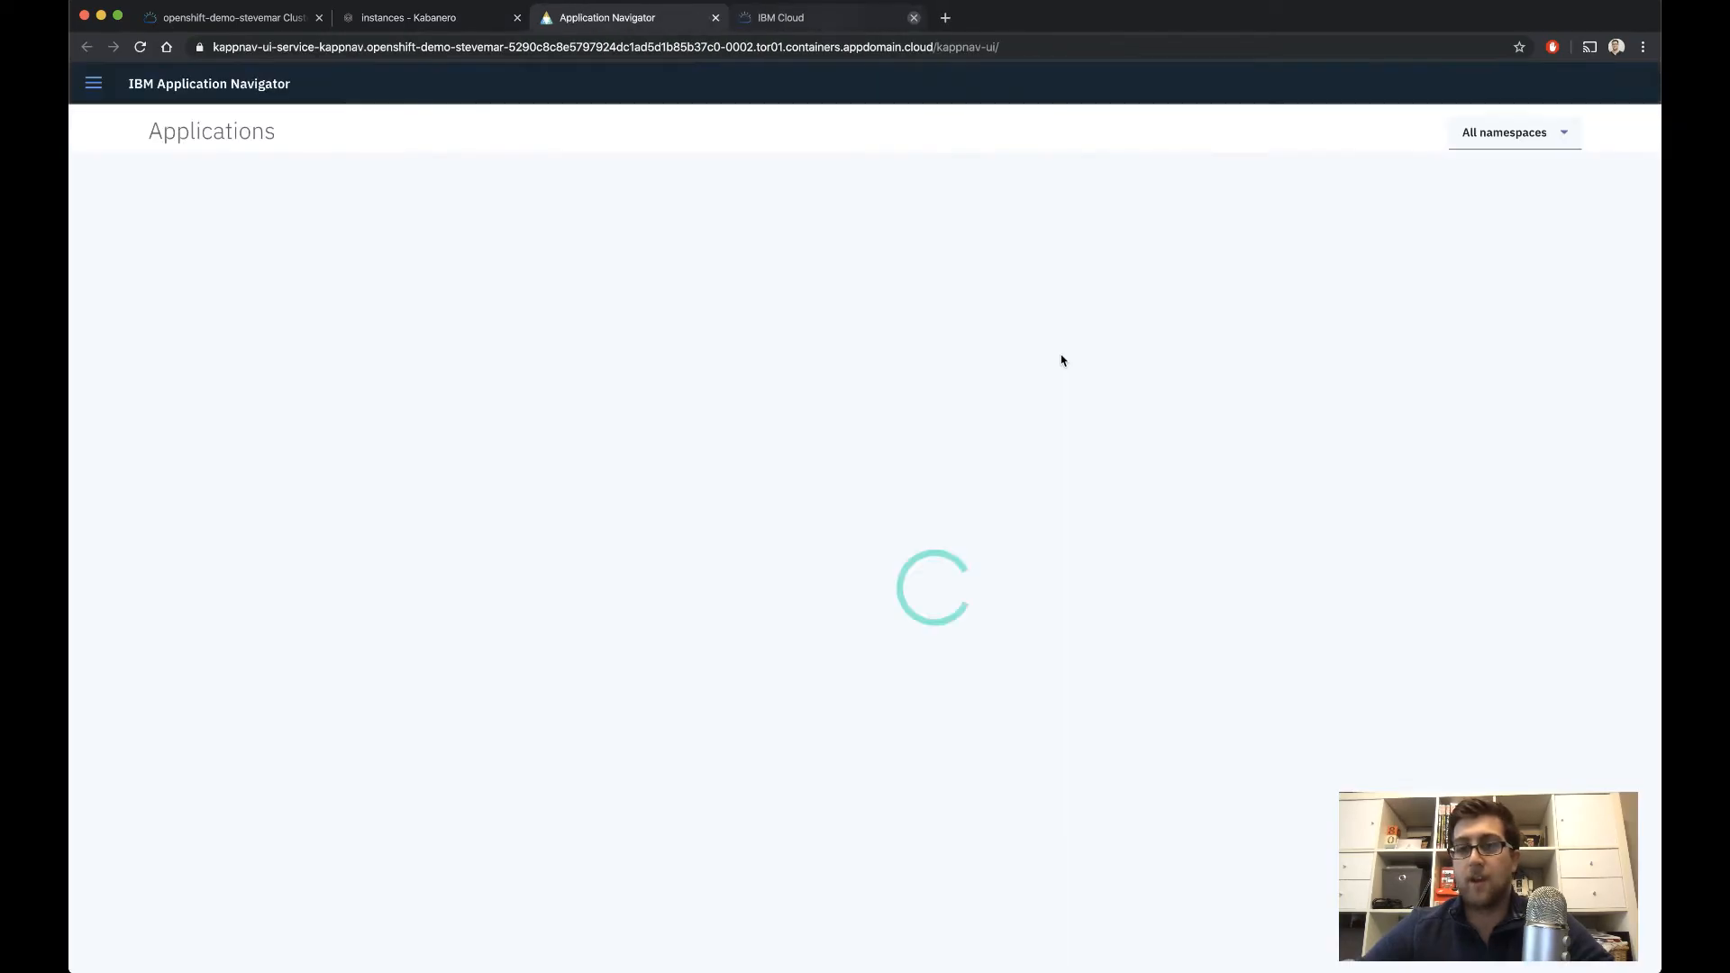
left_click(716, 18)
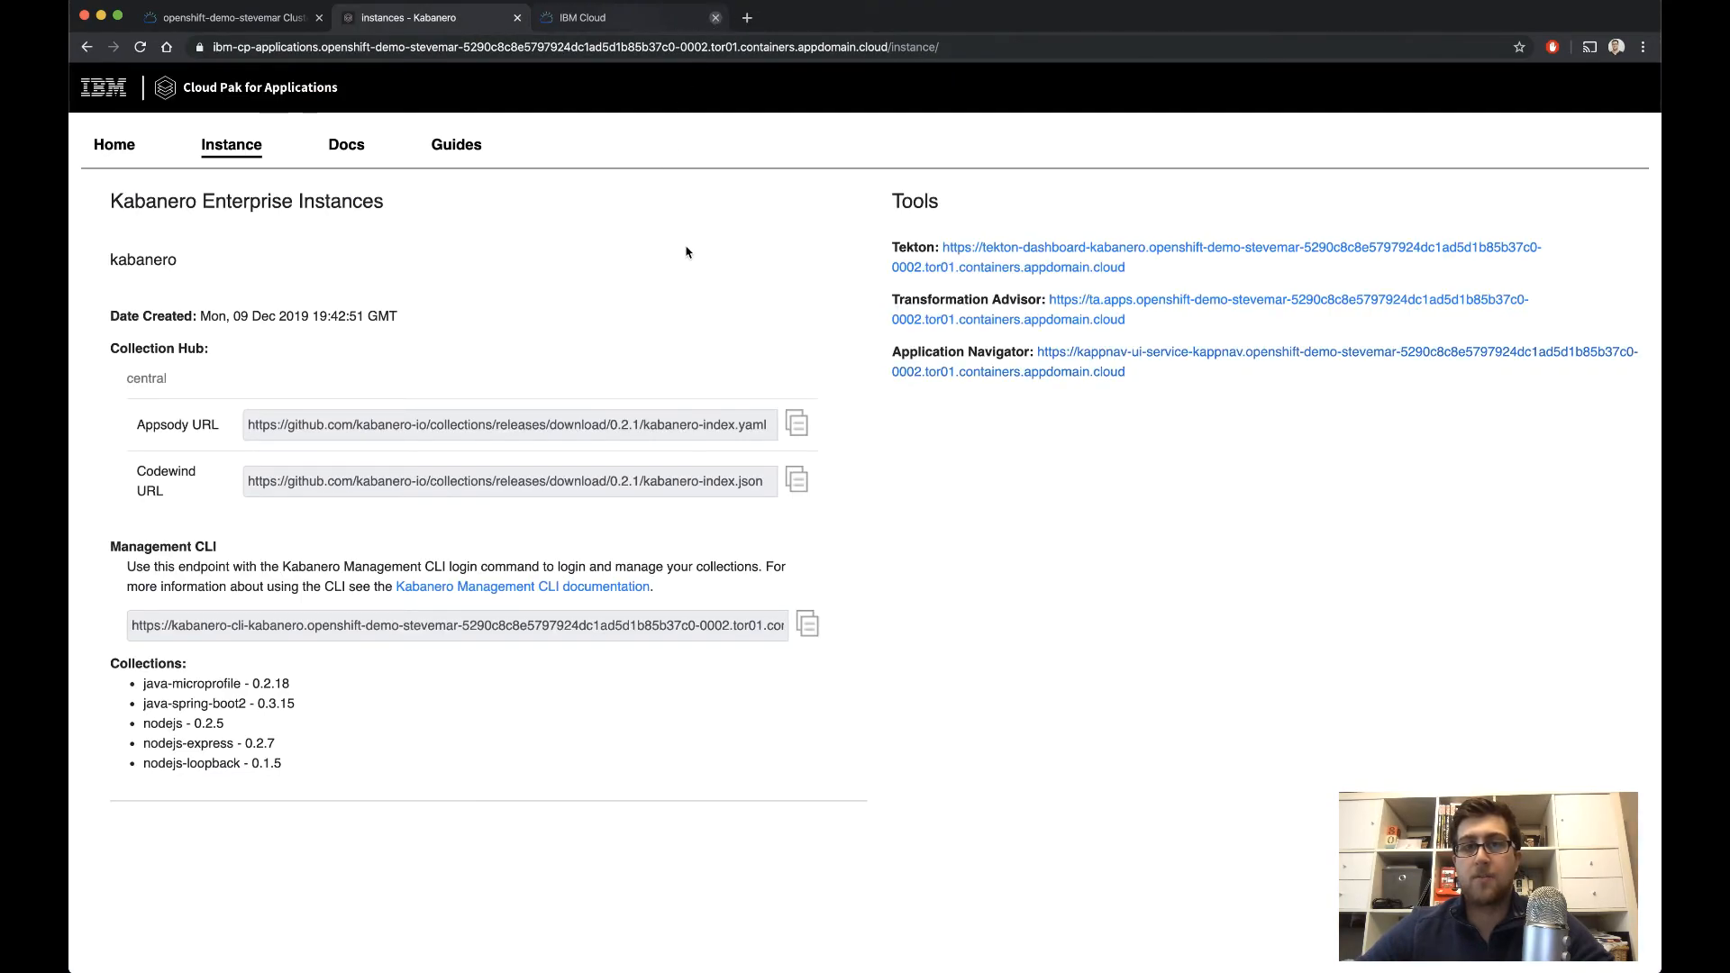
Open the instance's Tekton dashboard, view its pipelines and the webhook creation form, and return to the instance details
left_click(1043, 253)
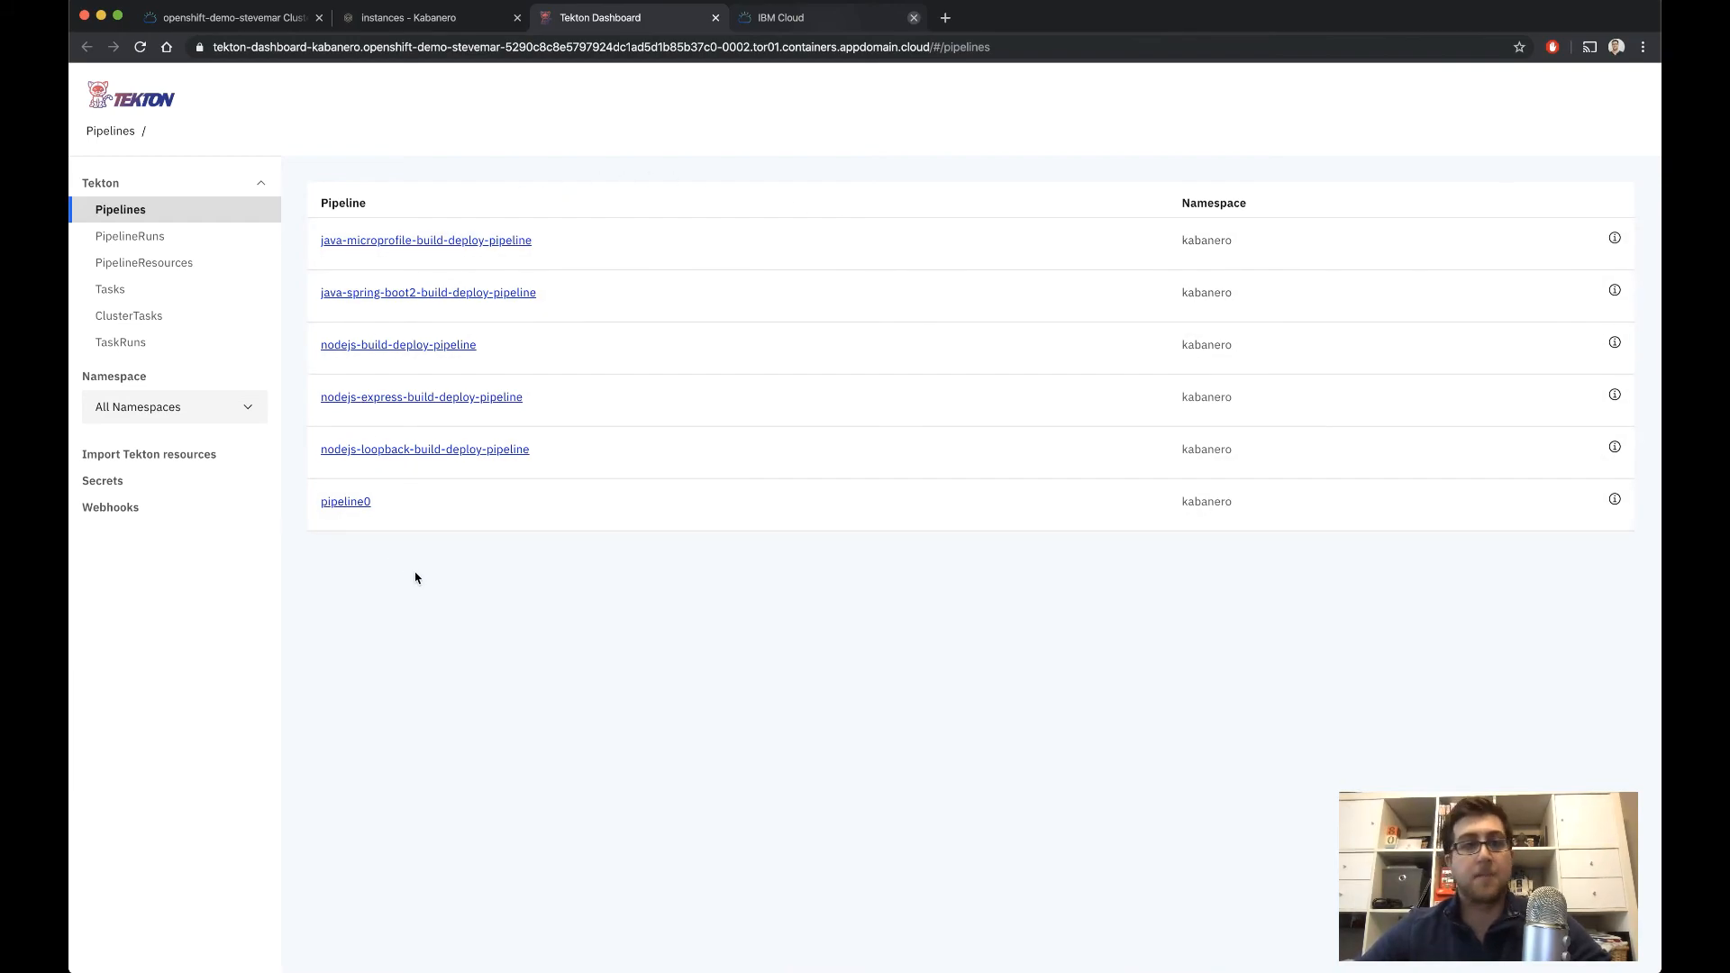
left_click(118, 516)
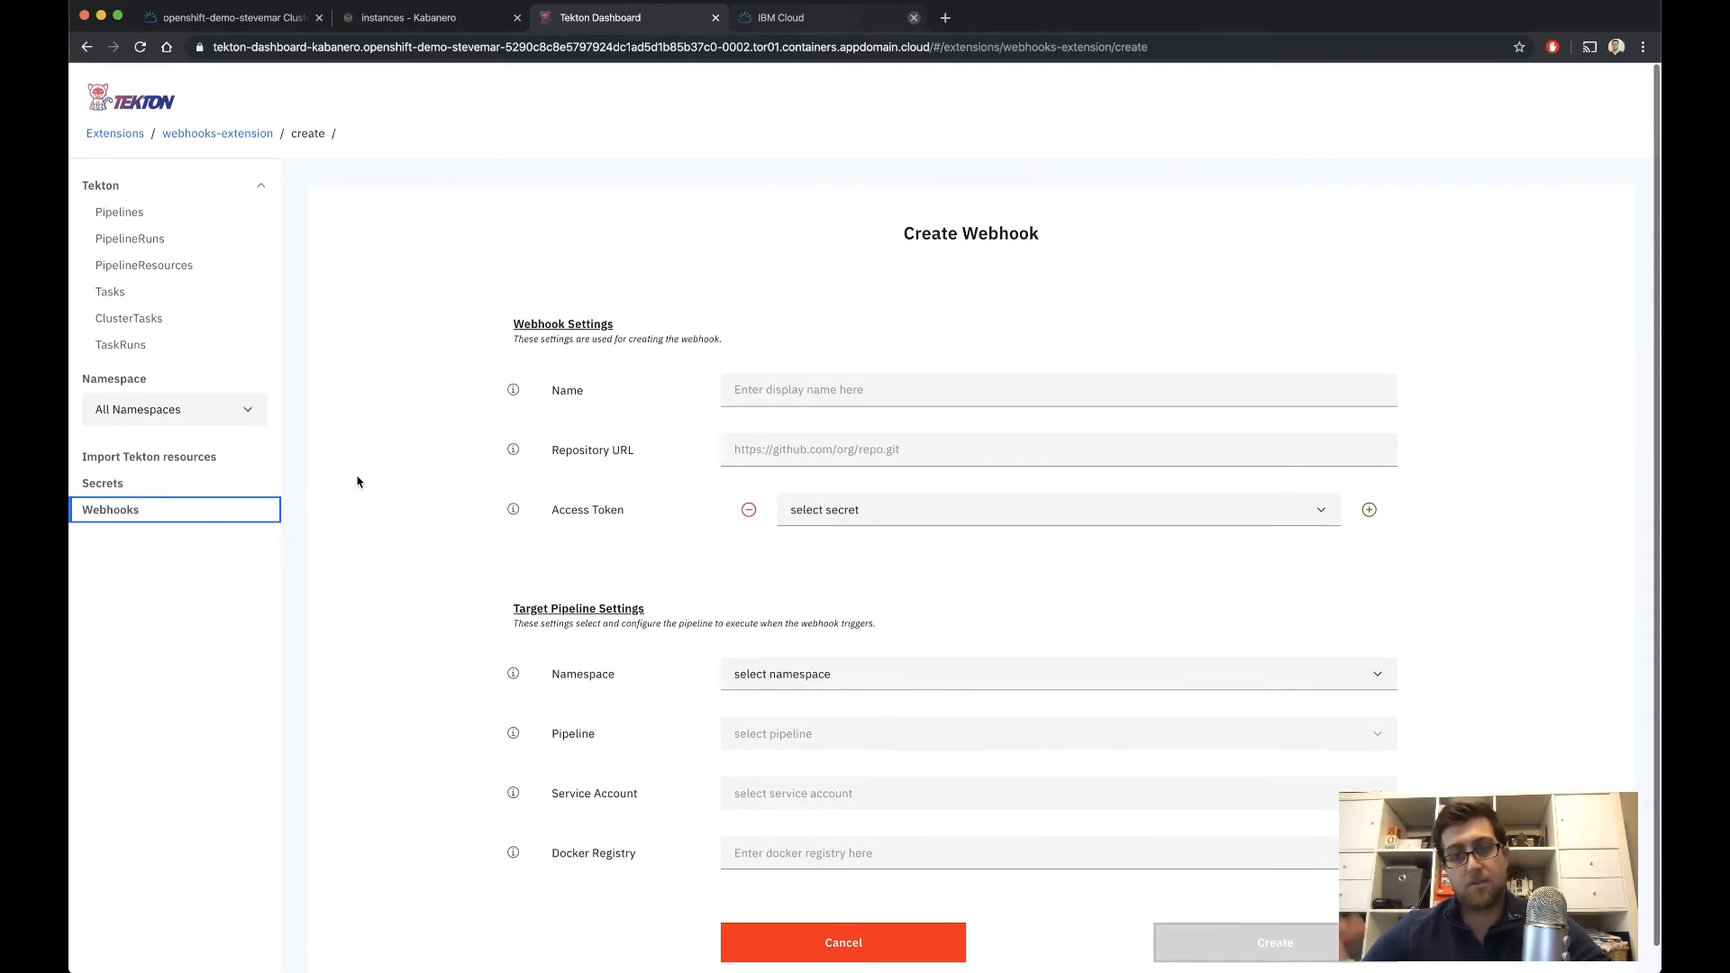
left_click(420, 24)
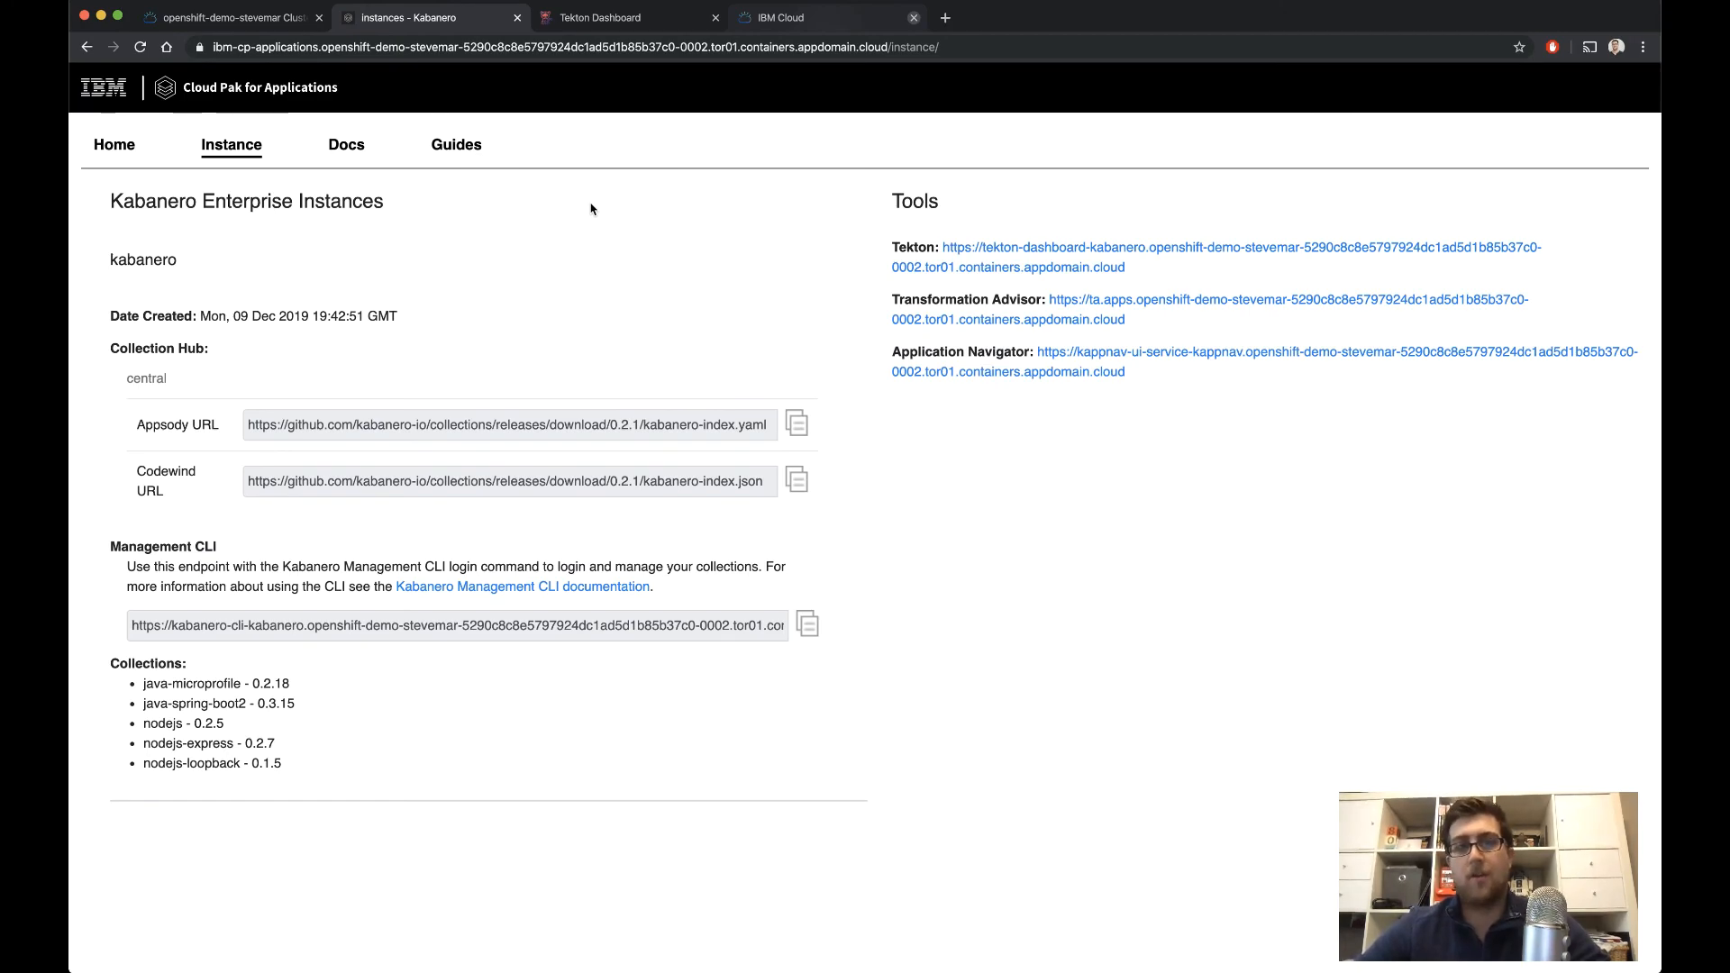
Return to the Cloud Pak for Applications home page and review its modernization, runtime and add-on sections
left_click(114, 146)
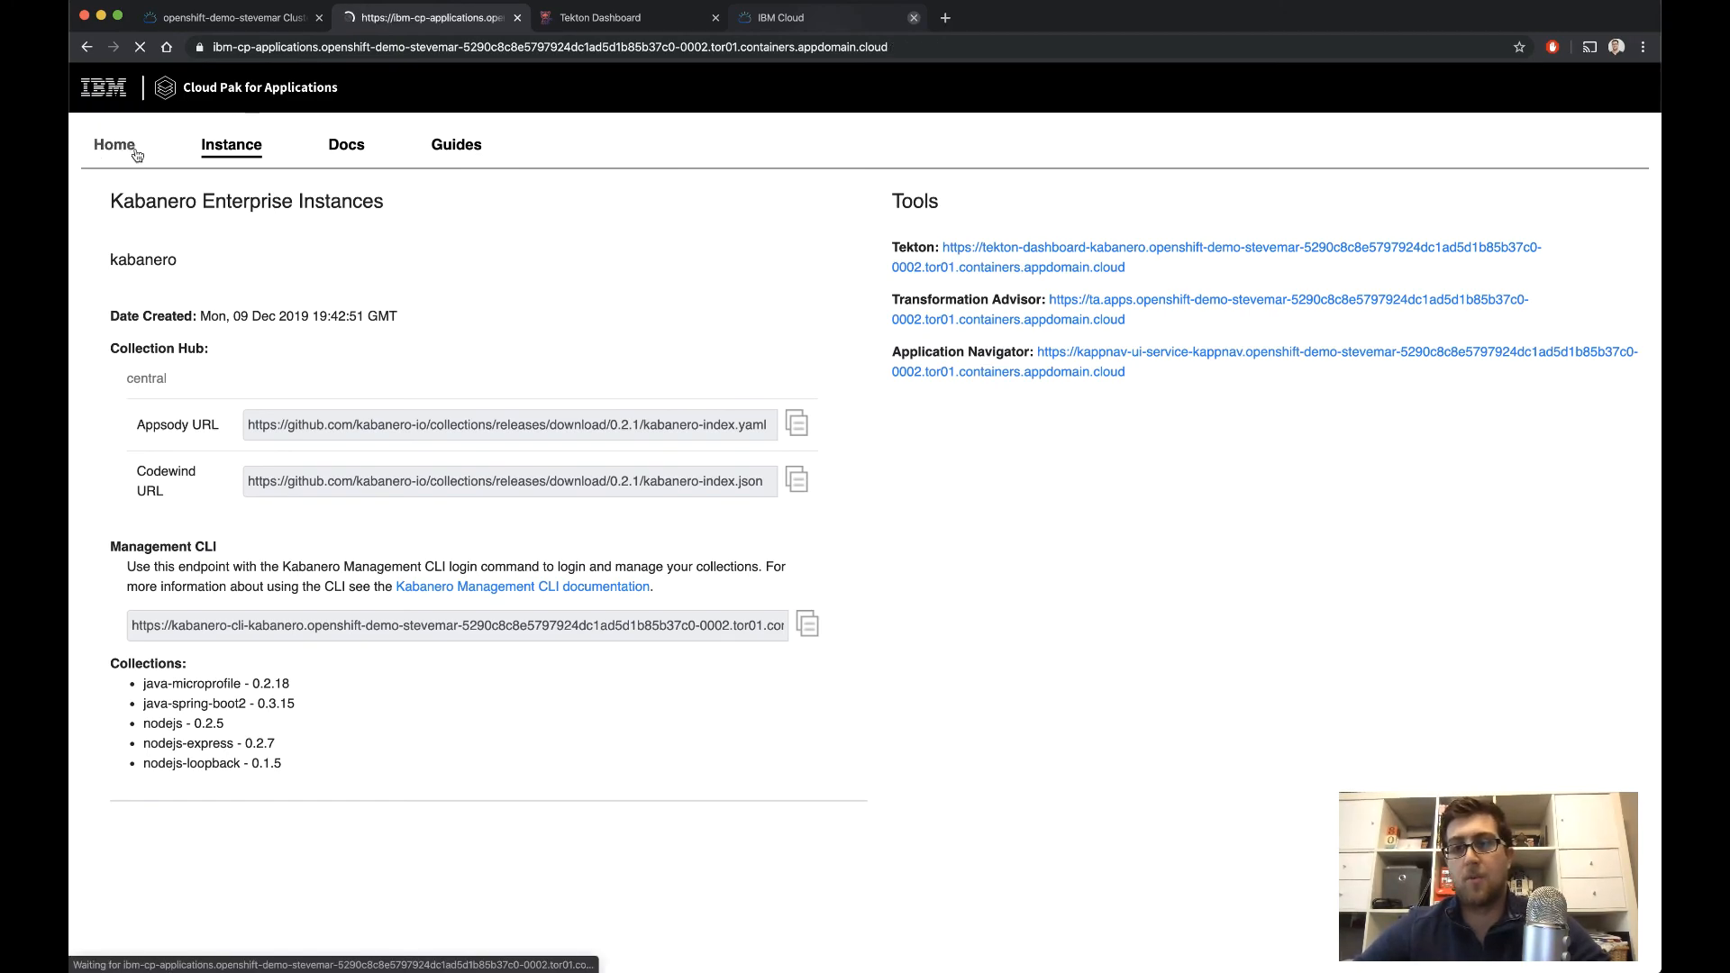
scroll(583, 355, "down", 6)
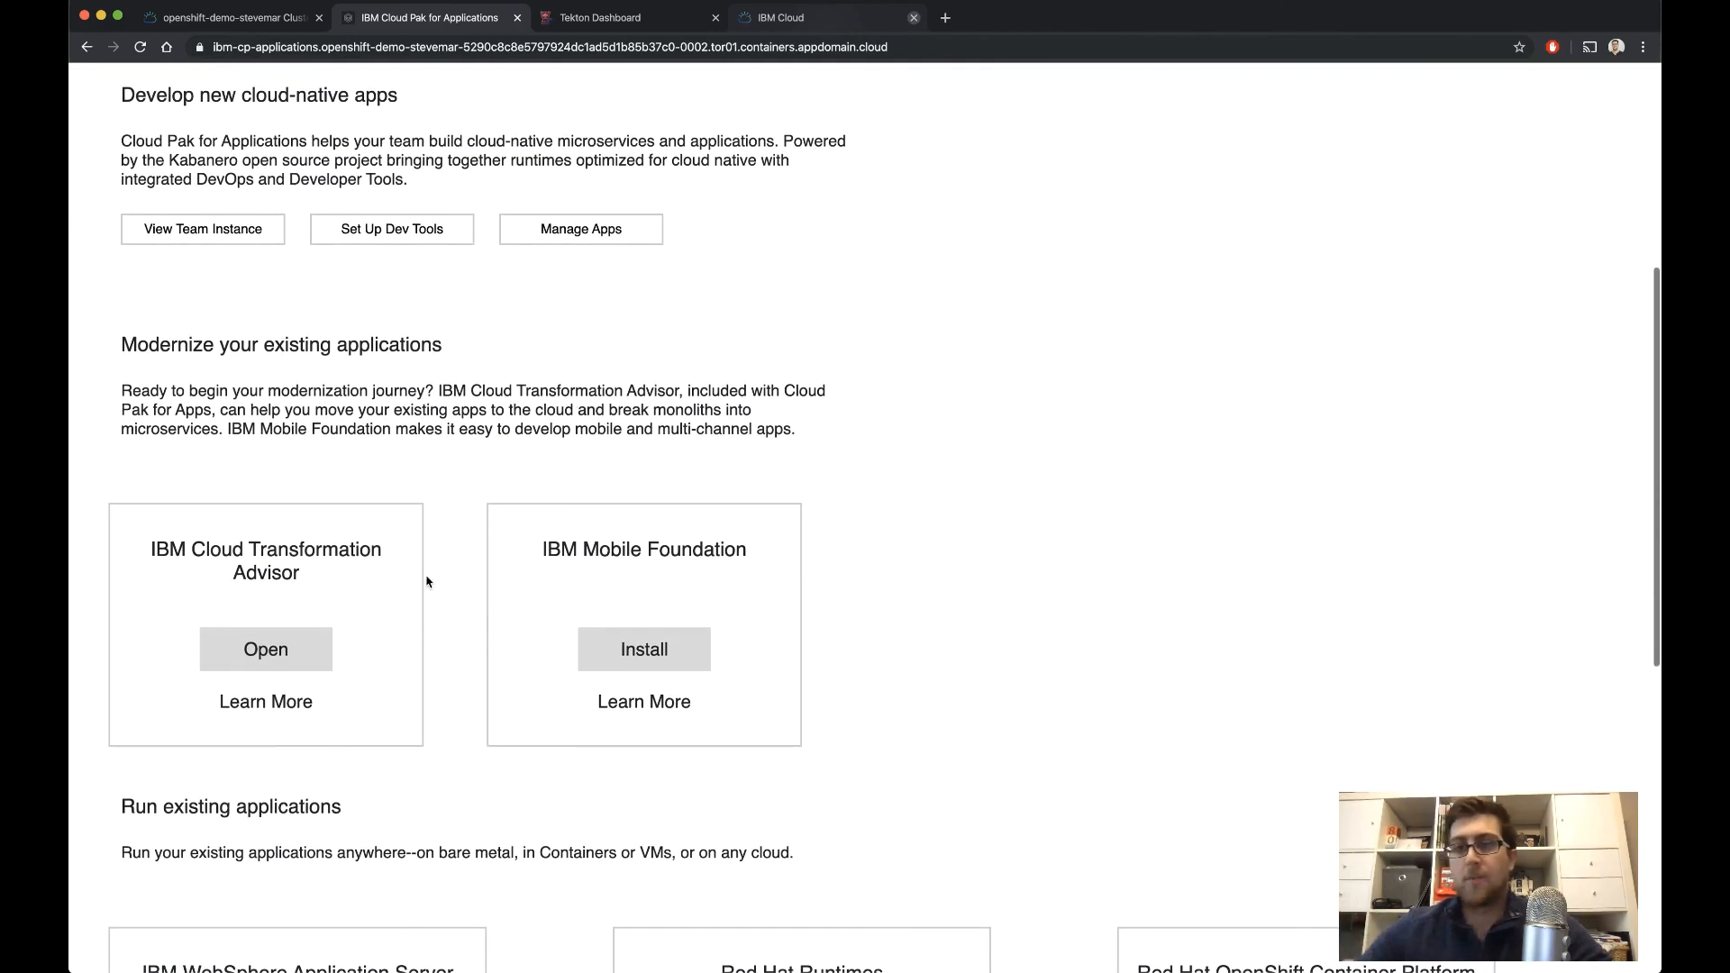
scroll(427, 596, "down", 2)
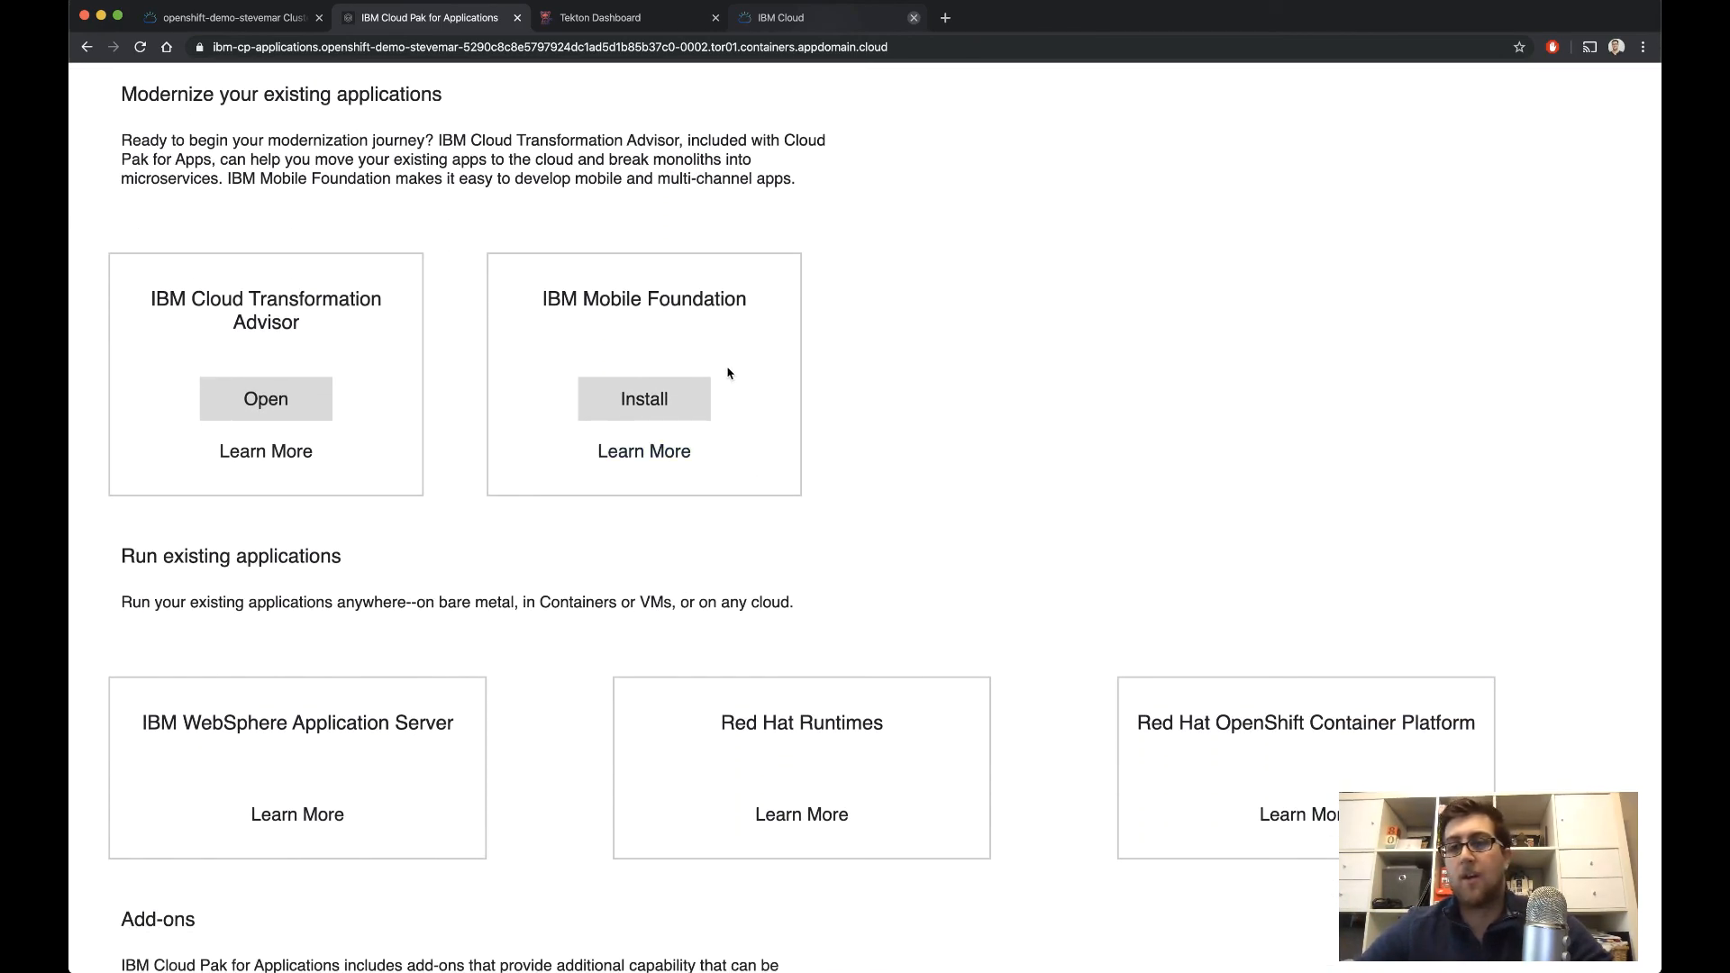
scroll(728, 373, "down", 4)
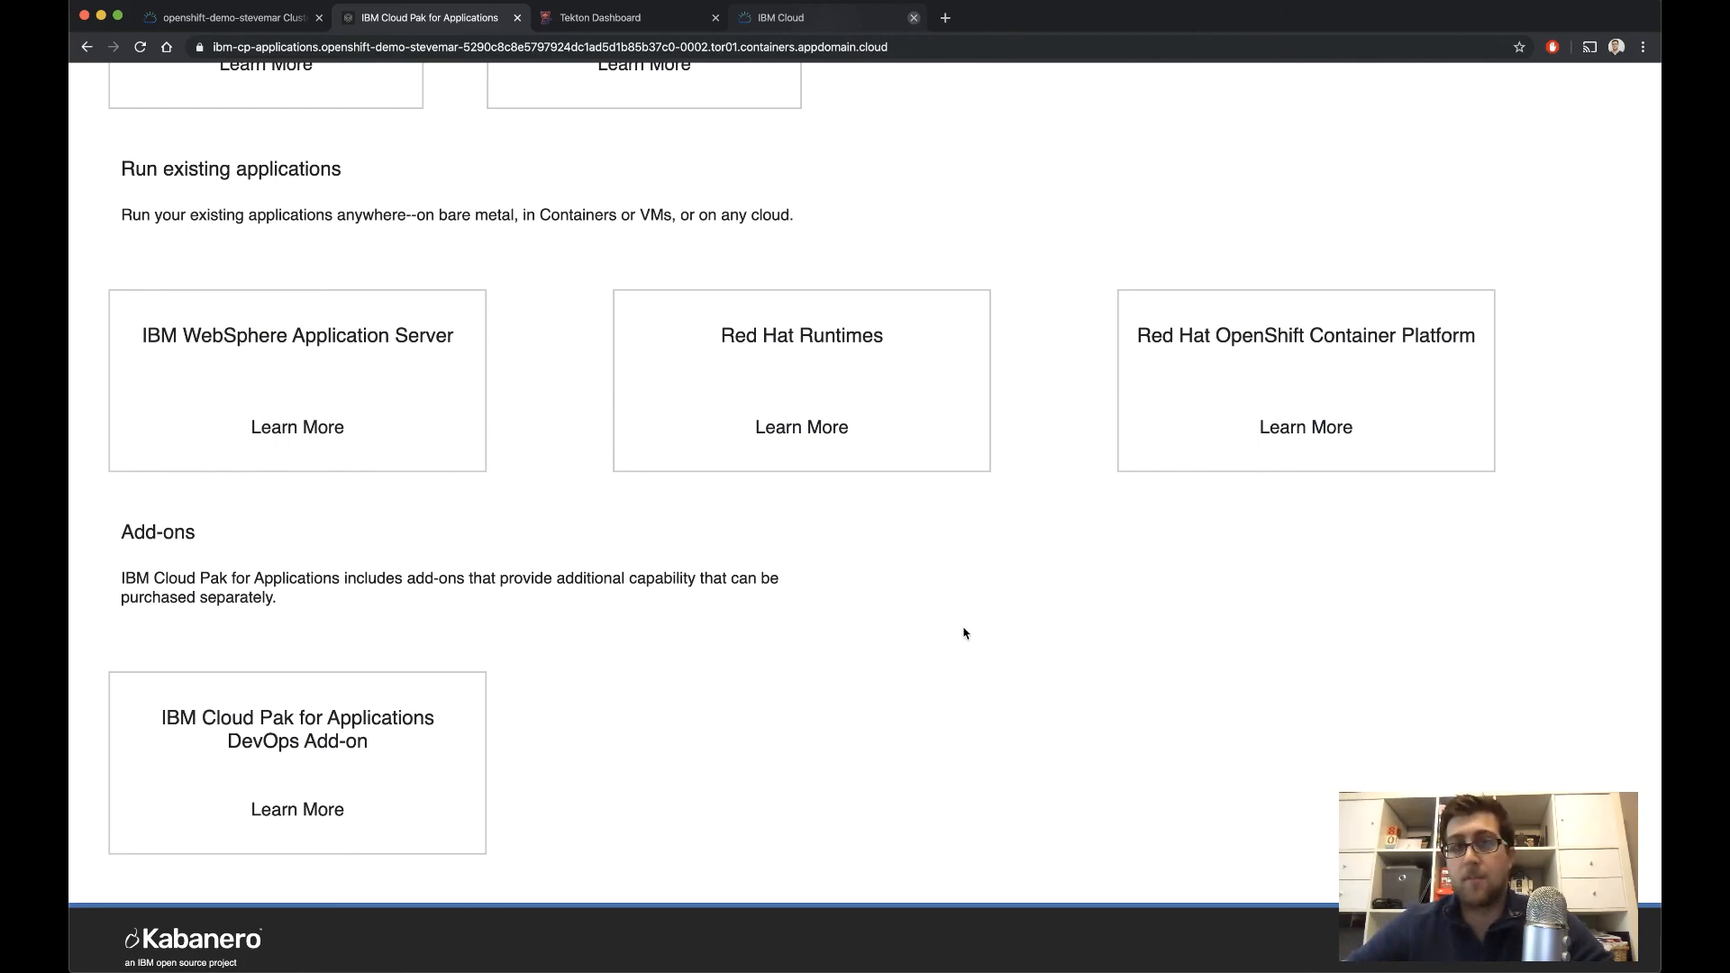
scroll(964, 633, "up", 1)
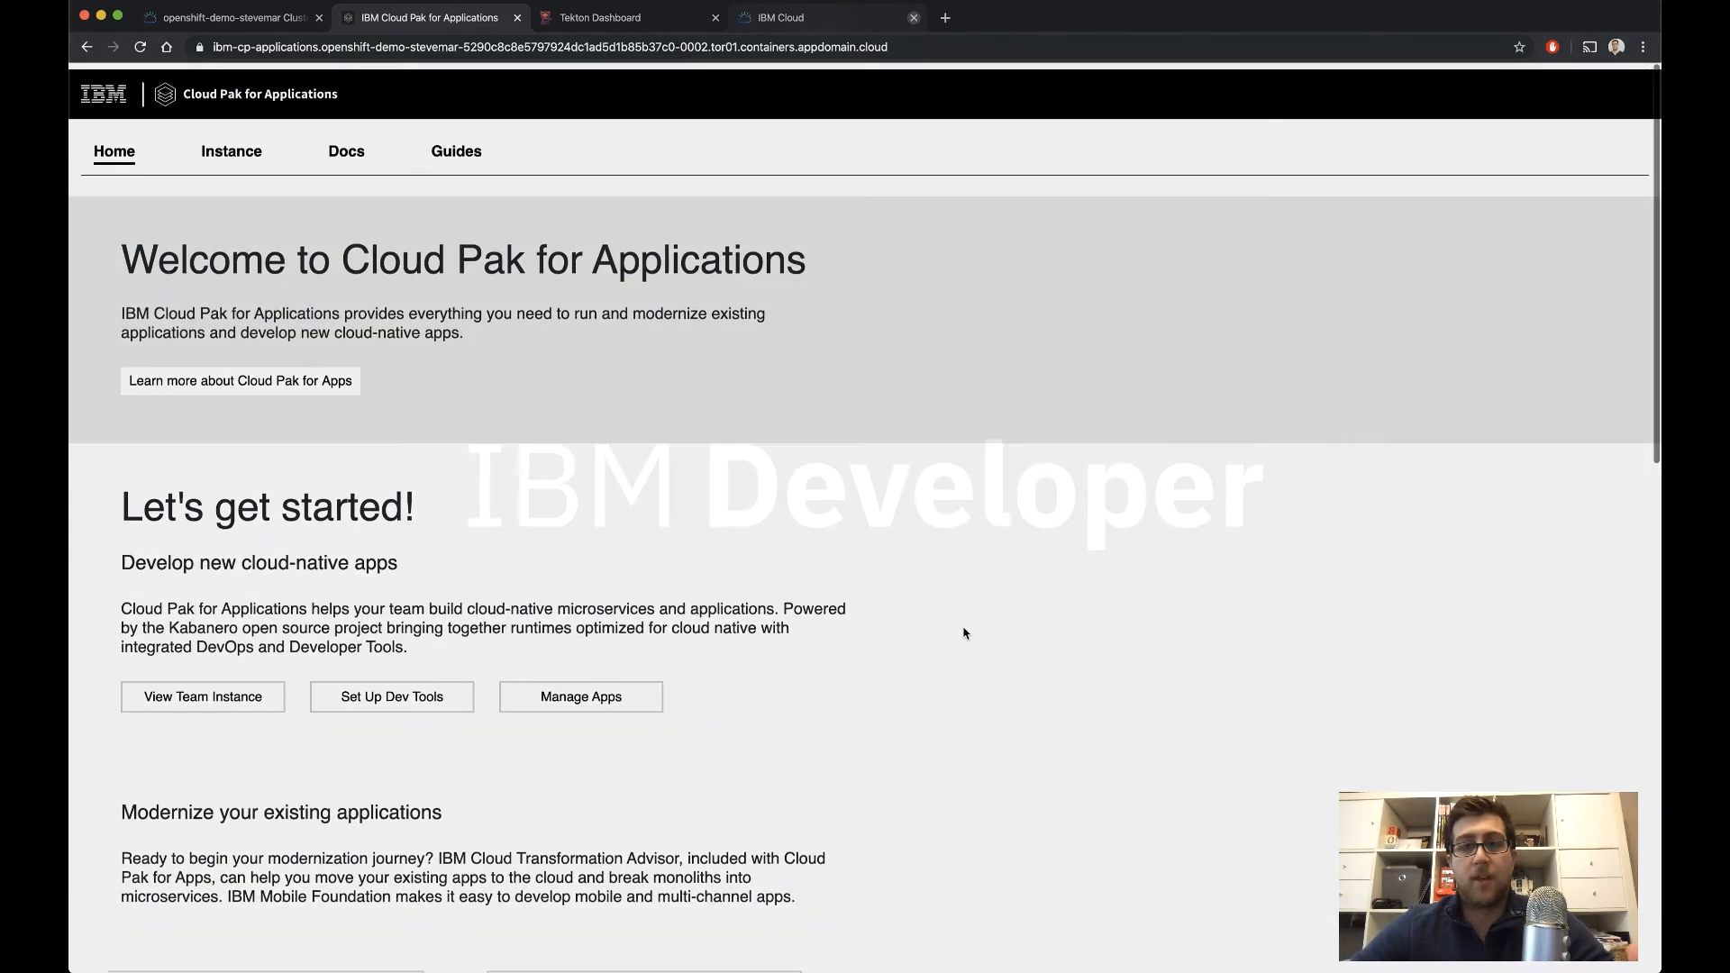